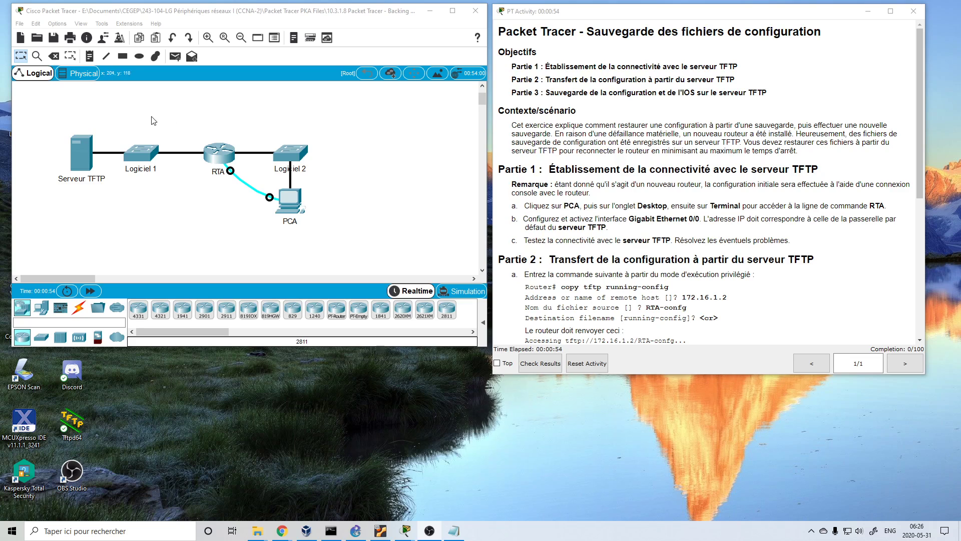
# Review the files stored under the TFTP service on Serveur TFTP, then close the server's window.
pyautogui.click(76, 154)
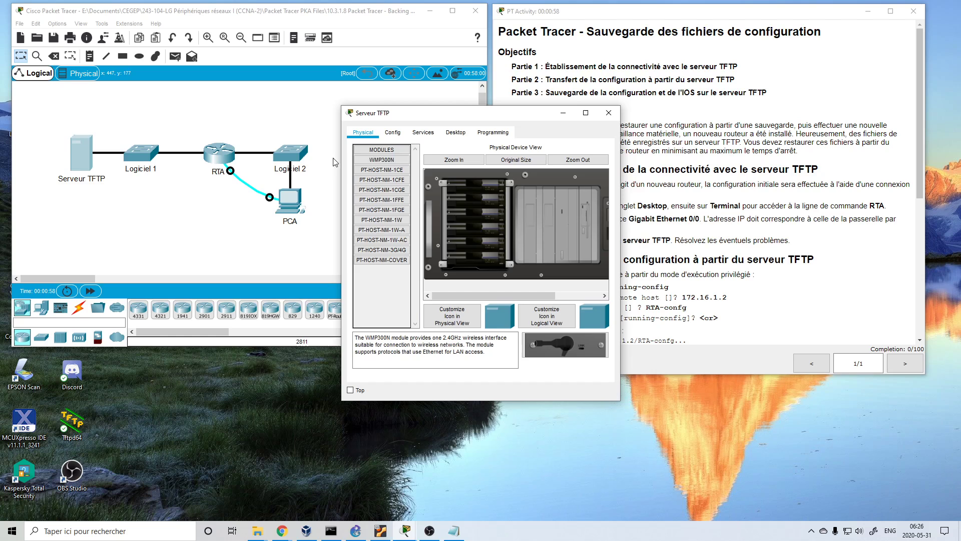
pyautogui.moveTo(621, 166); pyautogui.dragTo(785, 165)
pyautogui.click(423, 133)
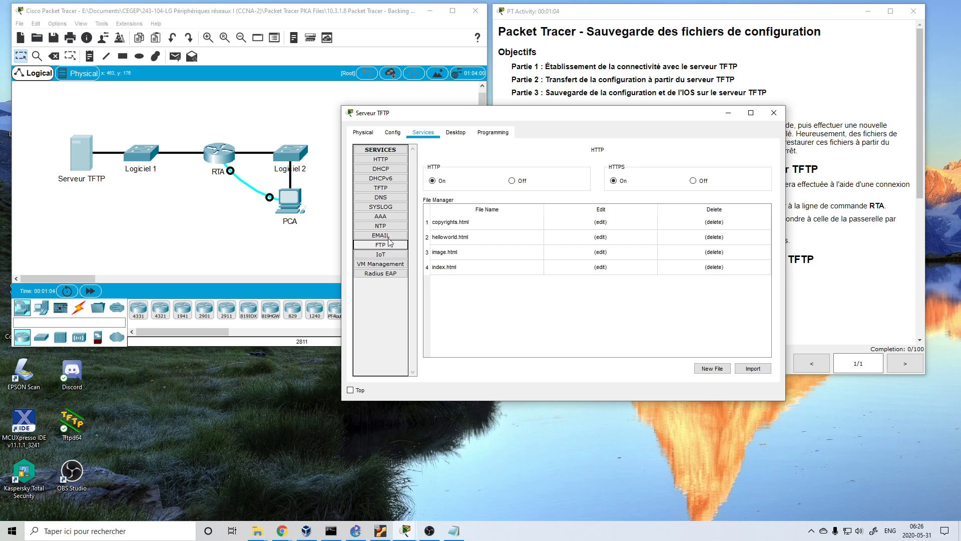
pyautogui.click(381, 189)
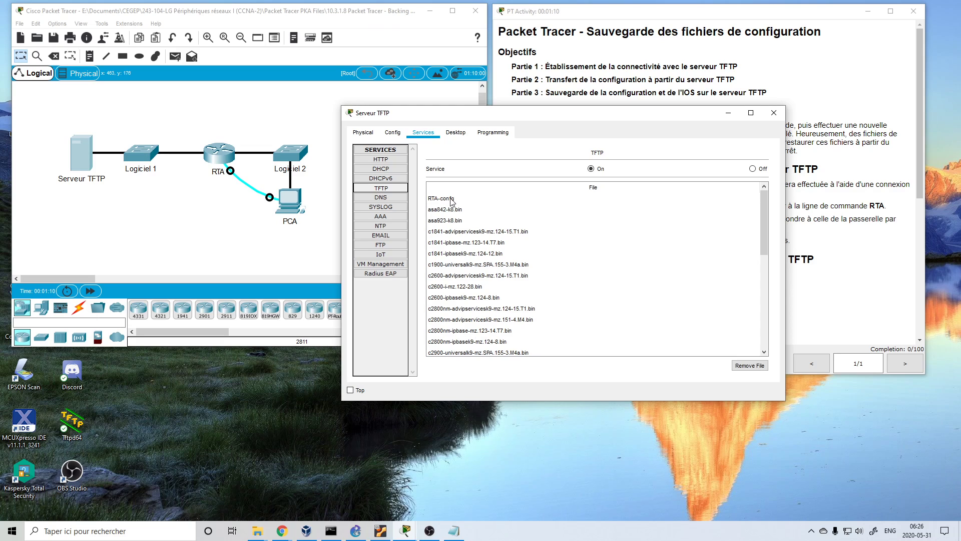
pyautogui.click(774, 113)
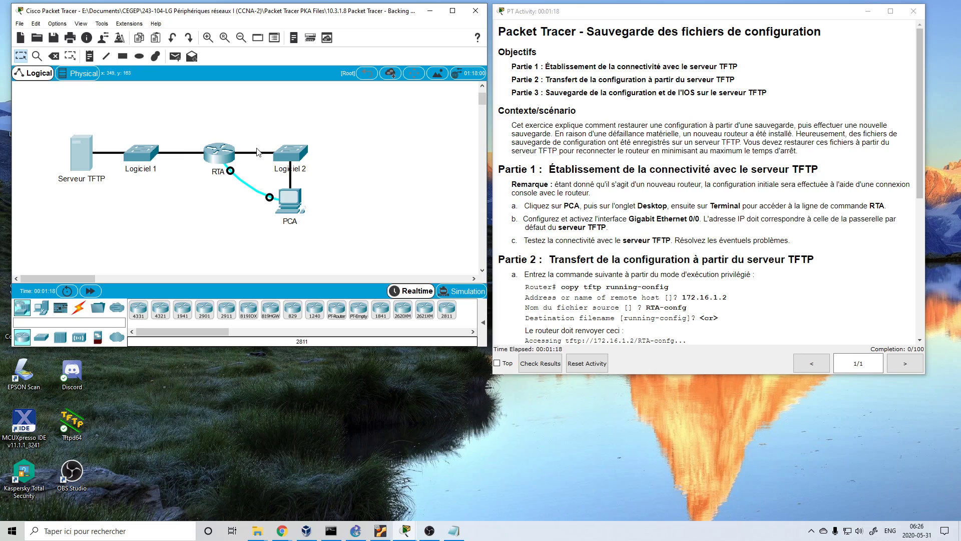
# Open PCA and arrange its window below the network topology, widened to keep the topology and the instructions visible.
pyautogui.click(289, 205)
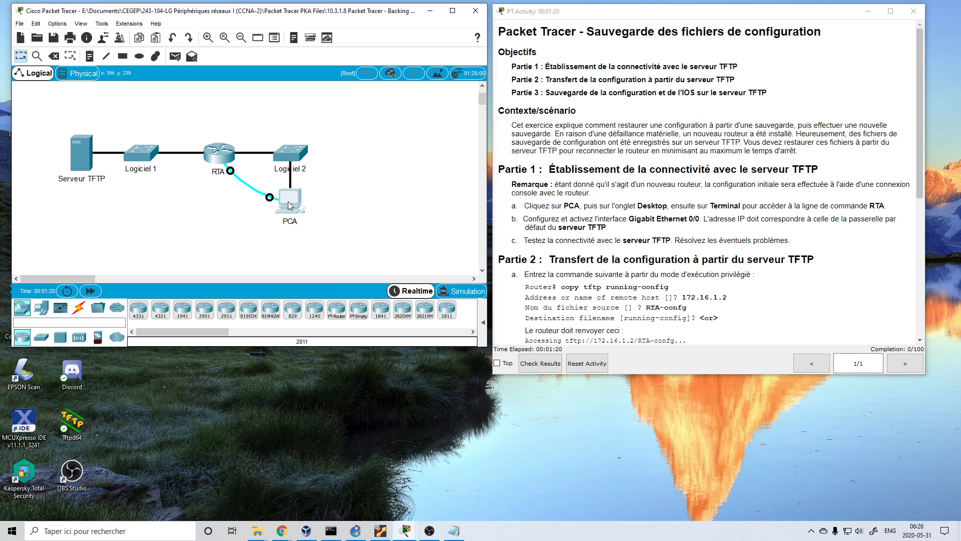
pyautogui.moveTo(387, 117); pyautogui.dragTo(137, 227)
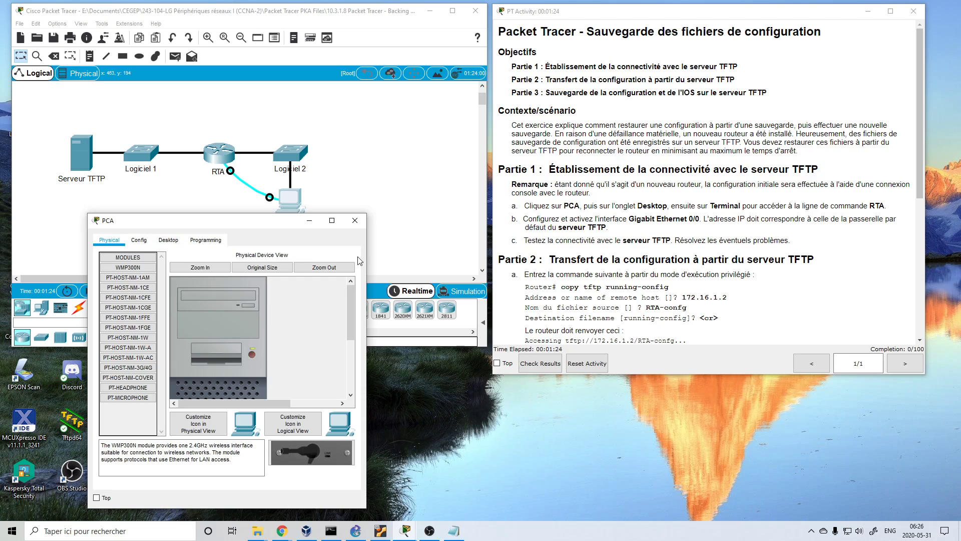
pyautogui.moveTo(366, 260); pyautogui.dragTo(488, 264)
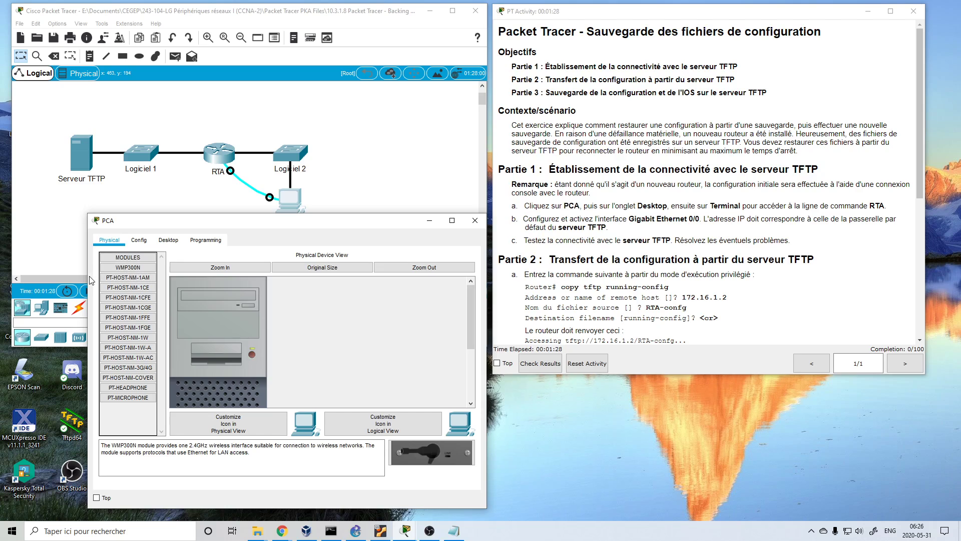
pyautogui.moveTo(88, 279); pyautogui.dragTo(17, 279)
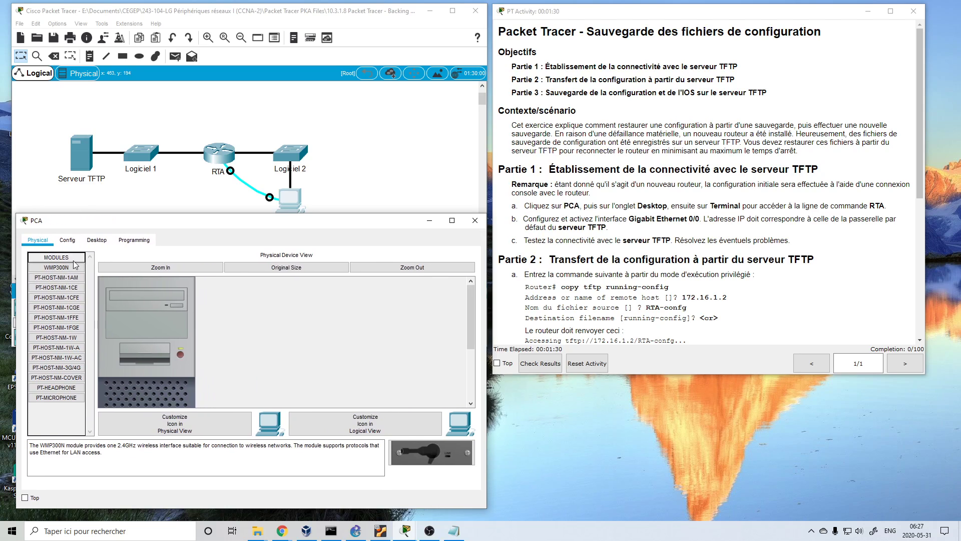
pyautogui.moveTo(116, 215); pyautogui.dragTo(116, 232)
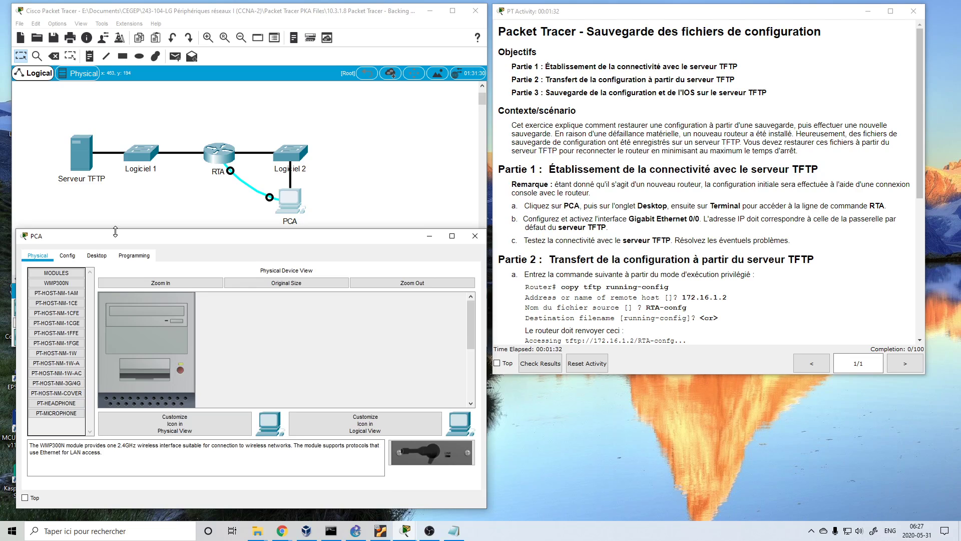
# Start a terminal session from PCA to the router console with the default port settings and bring up the router prompt.
pyautogui.click(98, 254)
pyautogui.click(229, 296)
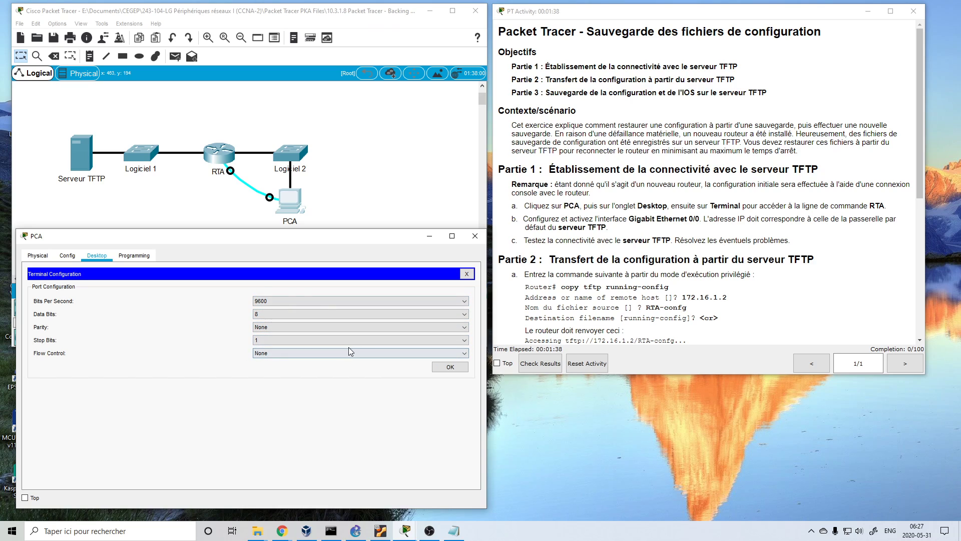
pyautogui.click(450, 367)
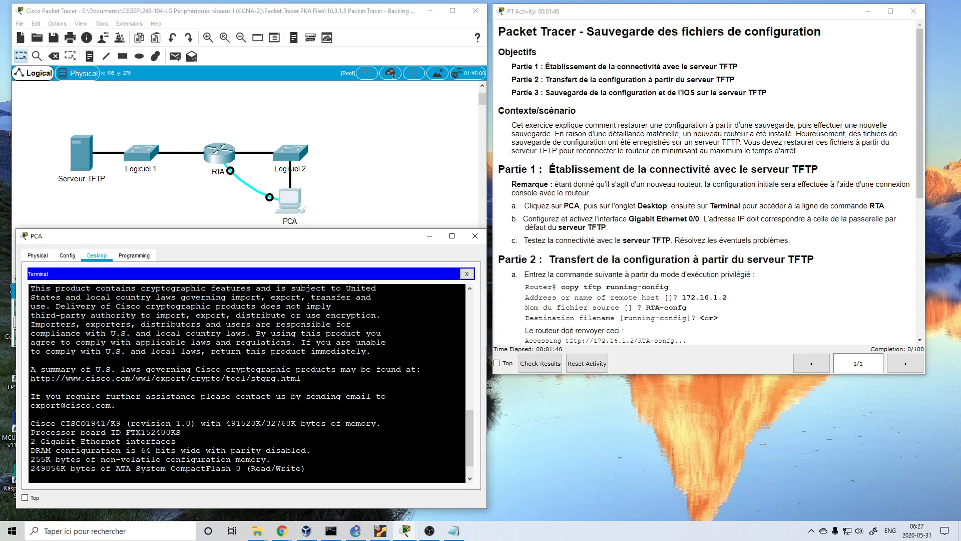
pyautogui.press('Return')
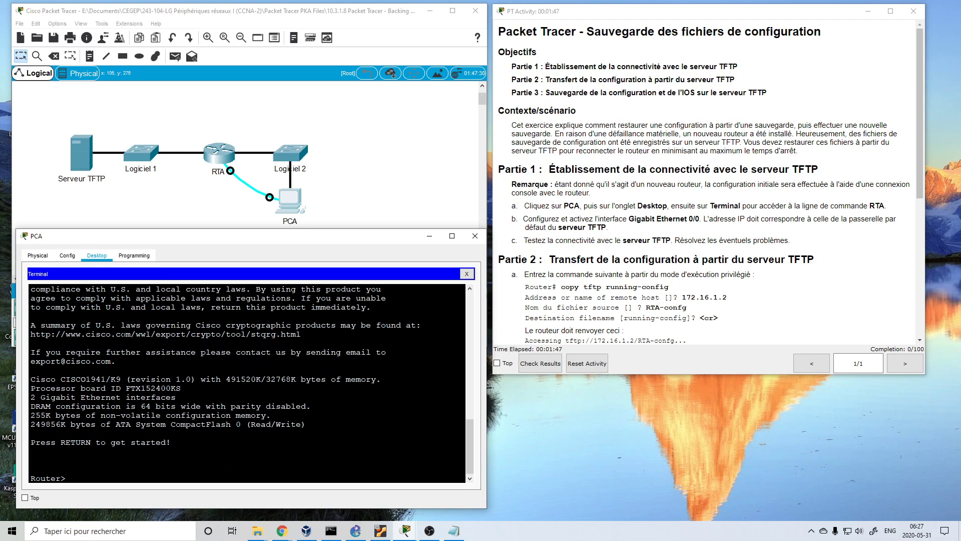
# Check the IP address, subnet mask and default gateway in the IP configuration of Serveur TFTP.
pyautogui.click(87, 152)
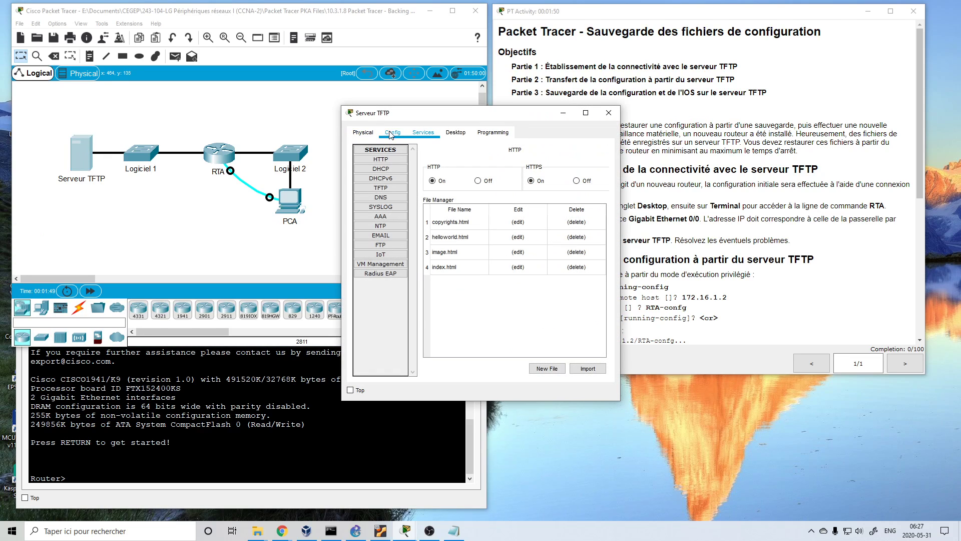
pyautogui.click(454, 133)
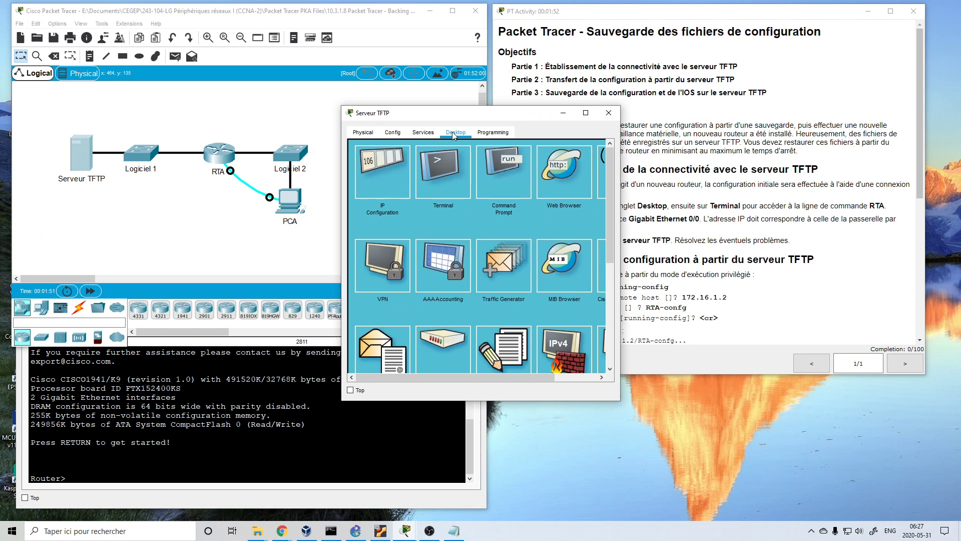
pyautogui.click(388, 167)
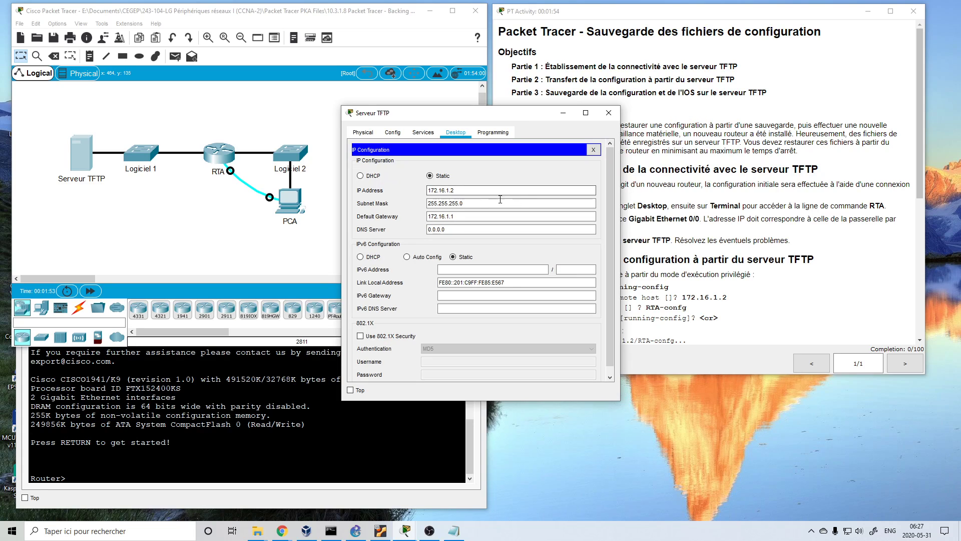
pyautogui.click(444, 215)
pyautogui.doubleClick(443, 216)
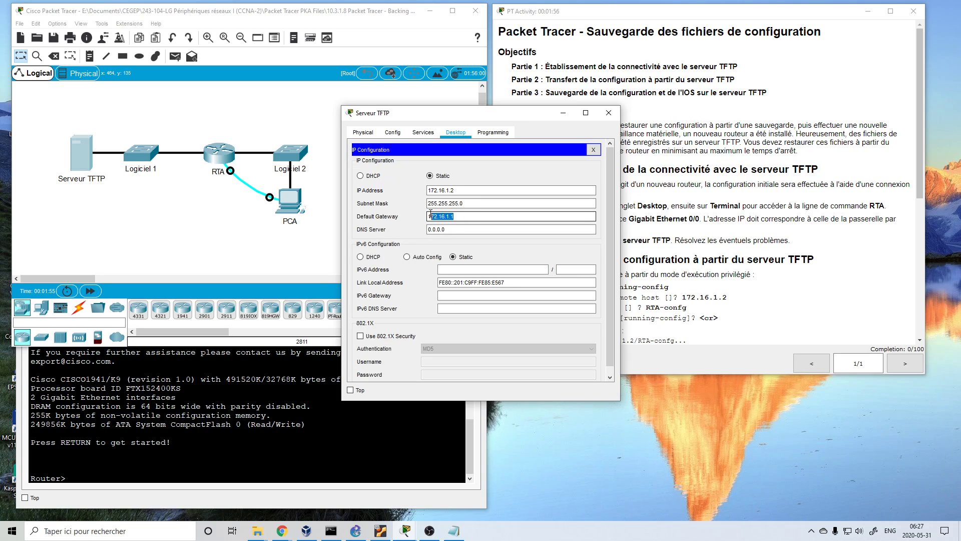
pyautogui.click(443, 216)
pyautogui.moveTo(475, 203); pyautogui.dragTo(412, 197)
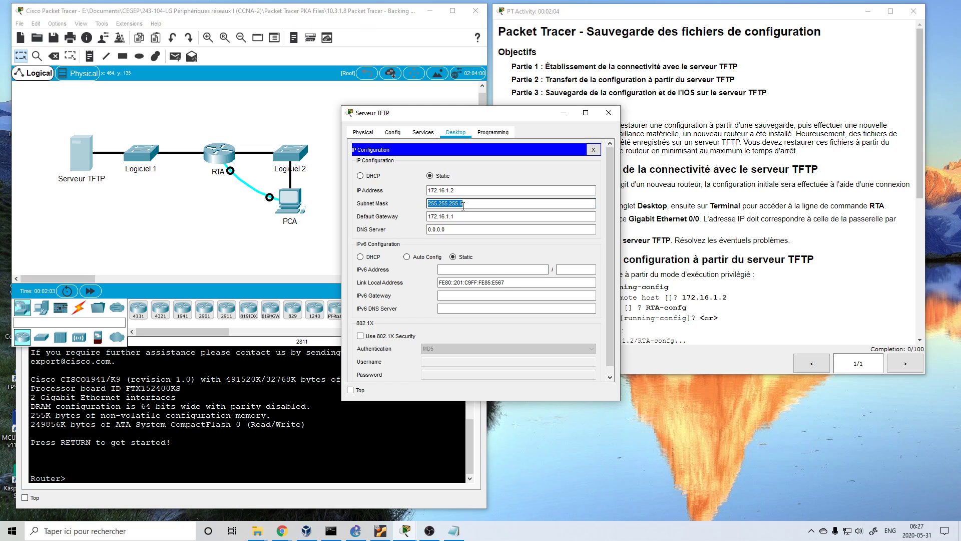
pyautogui.moveTo(456, 190); pyautogui.dragTo(450, 191)
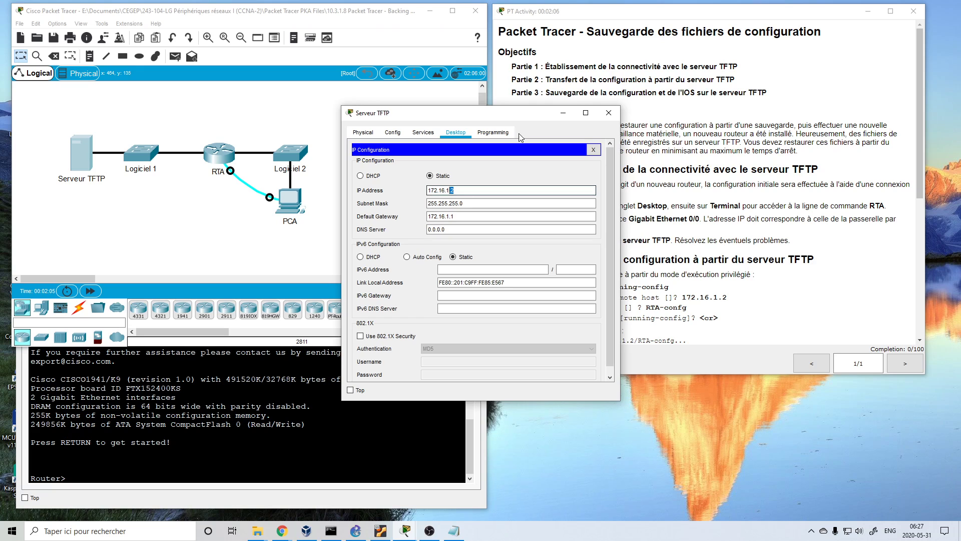
pyautogui.click(609, 112)
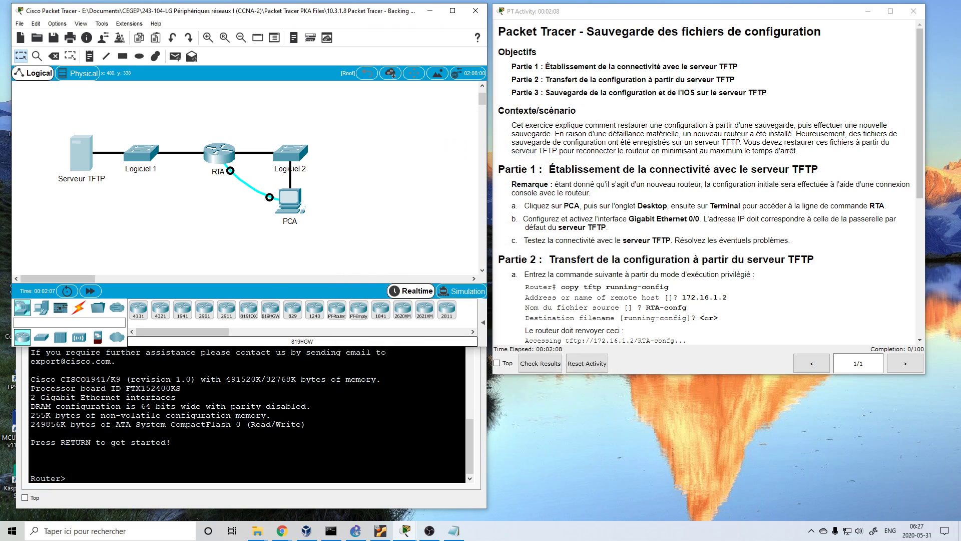
# Enter privileged EXEC mode and go into global configuration mode with configure terminal in PCA's router terminal.
pyautogui.click(176, 397)
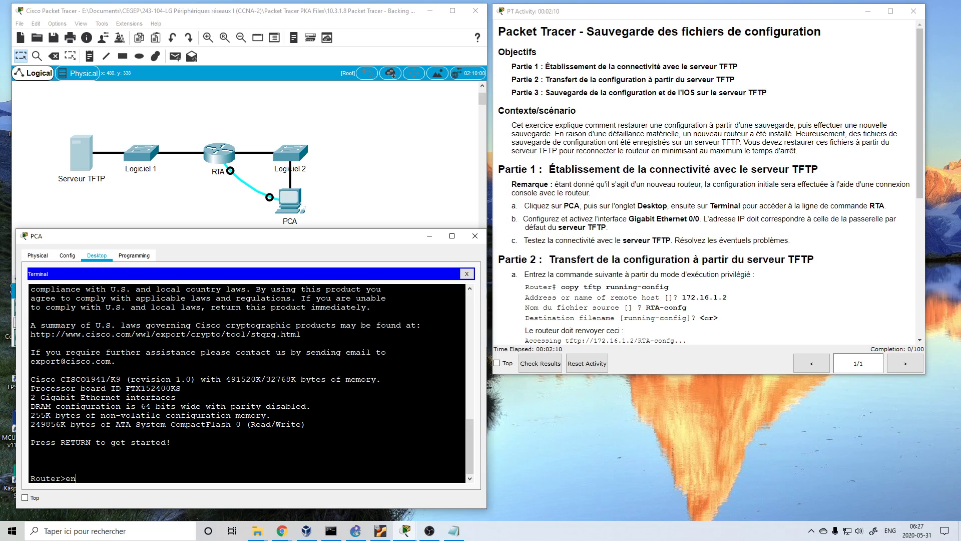
pyautogui.write('en')
pyautogui.press('Return')
pyautogui.write('conf')
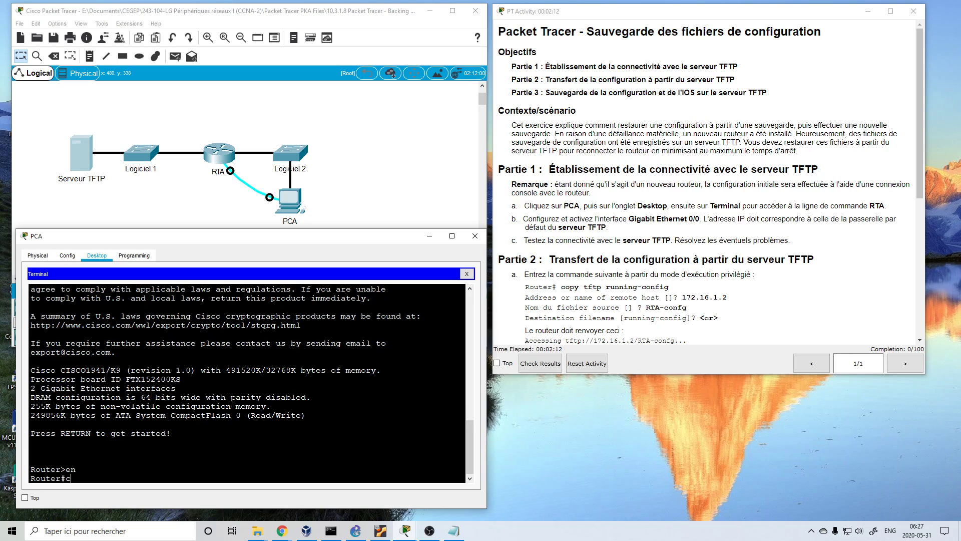
pyautogui.press('Tab')
pyautogui.write('t')
pyautogui.press('Tab')
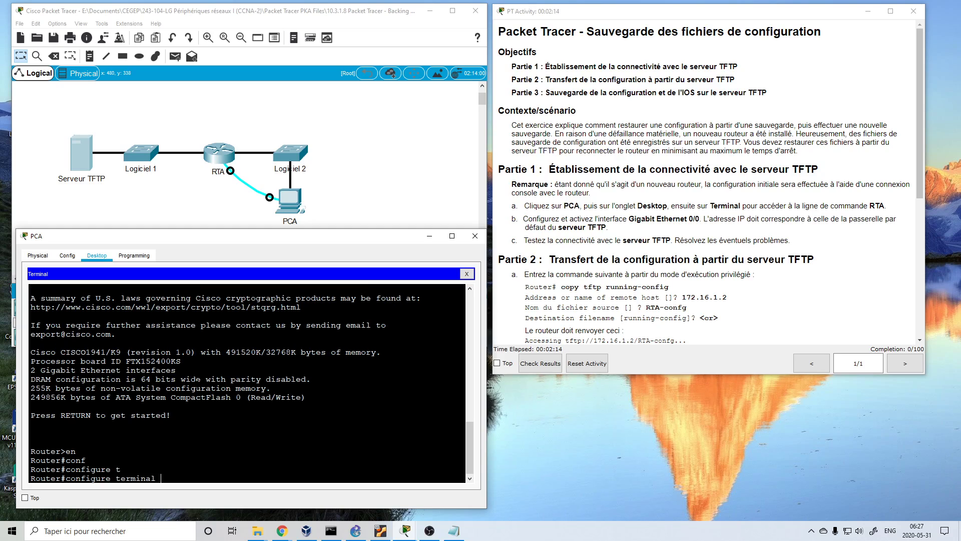
pyautogui.press('Return')
pyautogui.press('Return')
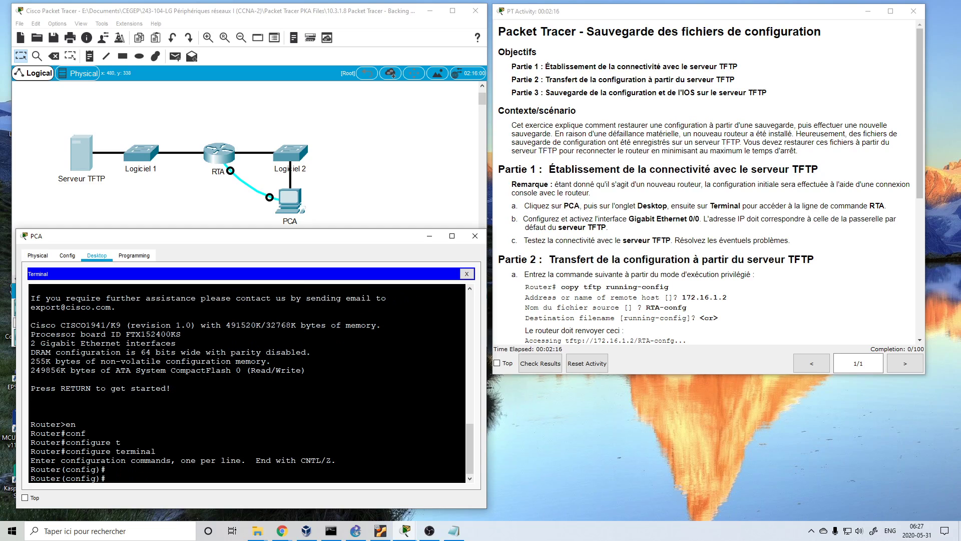
# Enter interface configuration mode for g0/0 on the router.
pyautogui.write('i')
pyautogui.press('Tab')
pyautogui.write('n')
pyautogui.press('Tab')
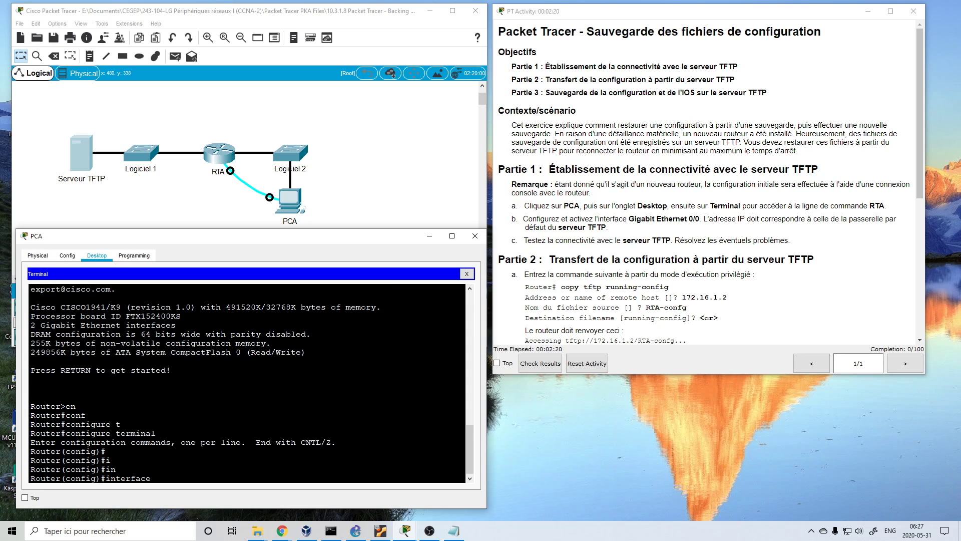
pyautogui.write('g0/0')
pyautogui.press('Return')
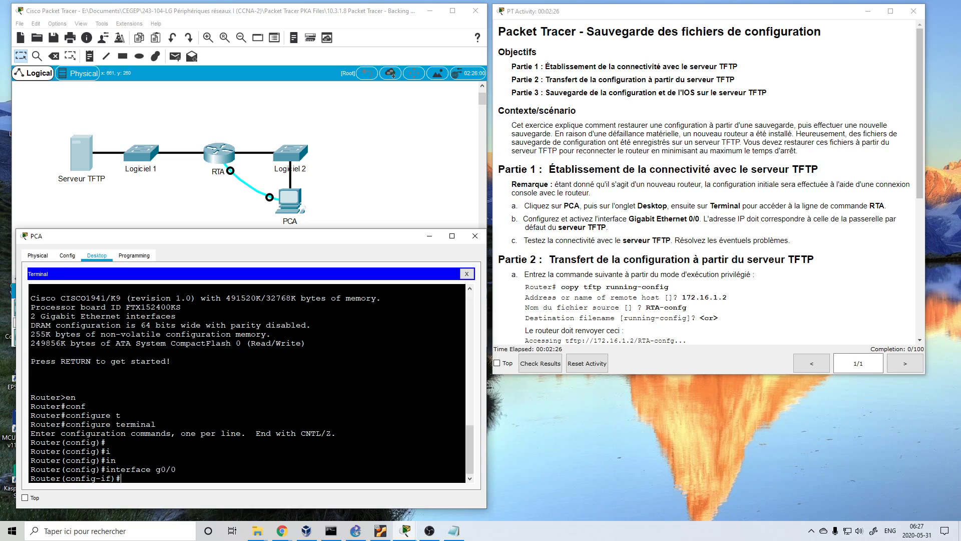
# Assign IP address 172.16.1.1 with mask 255.255.255.0 to the router's g0/0 interface.
pyautogui.write('ip add')
pyautogui.press('Tab')
pyautogui.write('1')
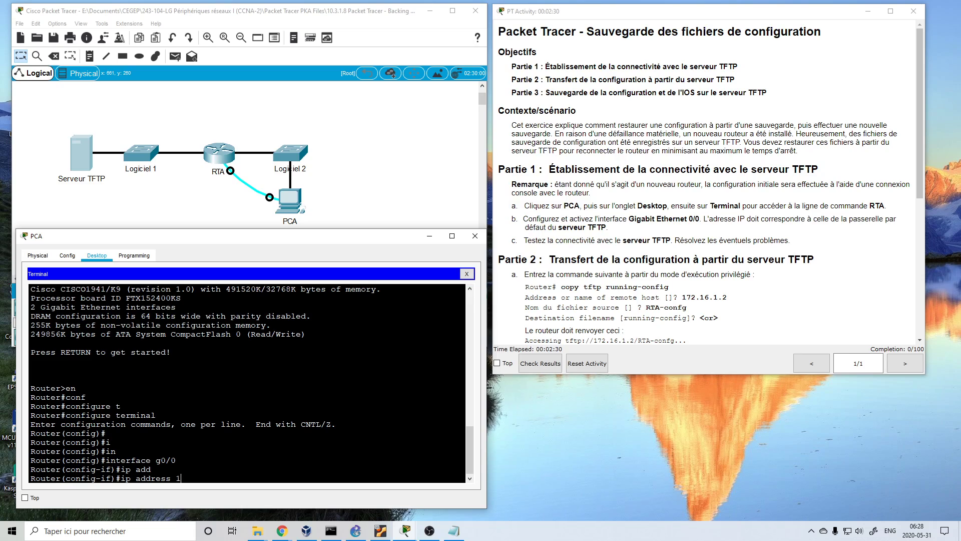
pyautogui.write('72.16.1.1 255.255.255.0')
pyautogui.press('Return')
# Activate the router's g0/0 interface with the no shutdown command.
pyautogui.write('nfig-if)#n')
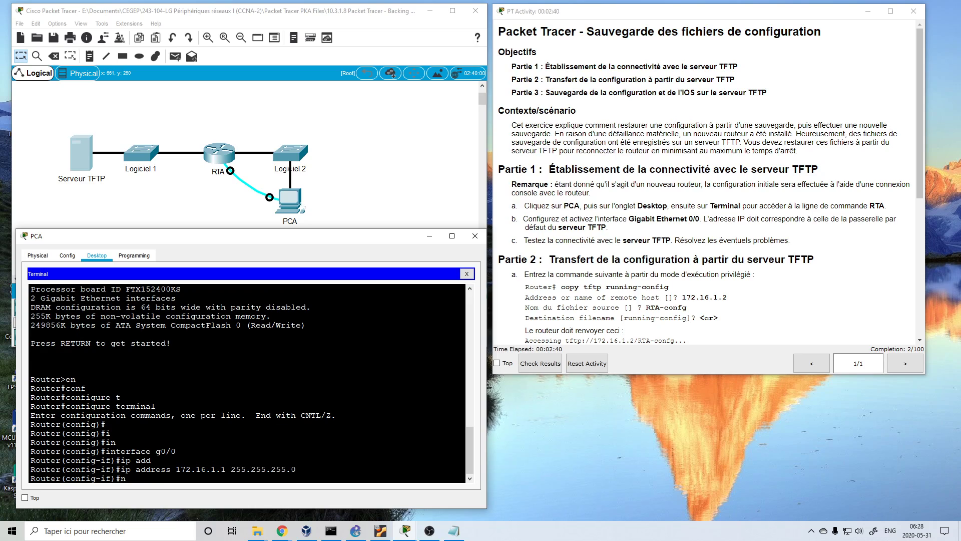
pyautogui.write('o shu')
pyautogui.press('Tab')
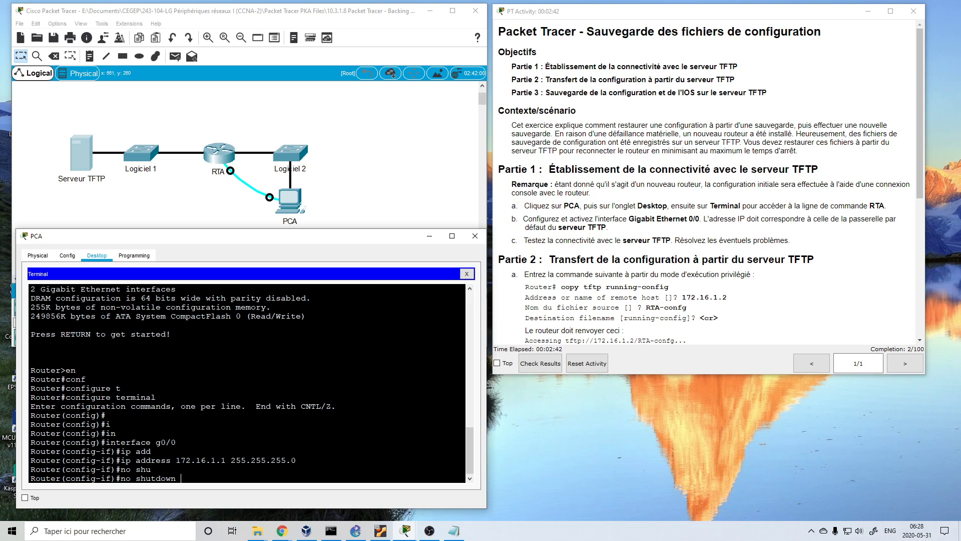
pyautogui.press('Return')
pyautogui.press('Return')
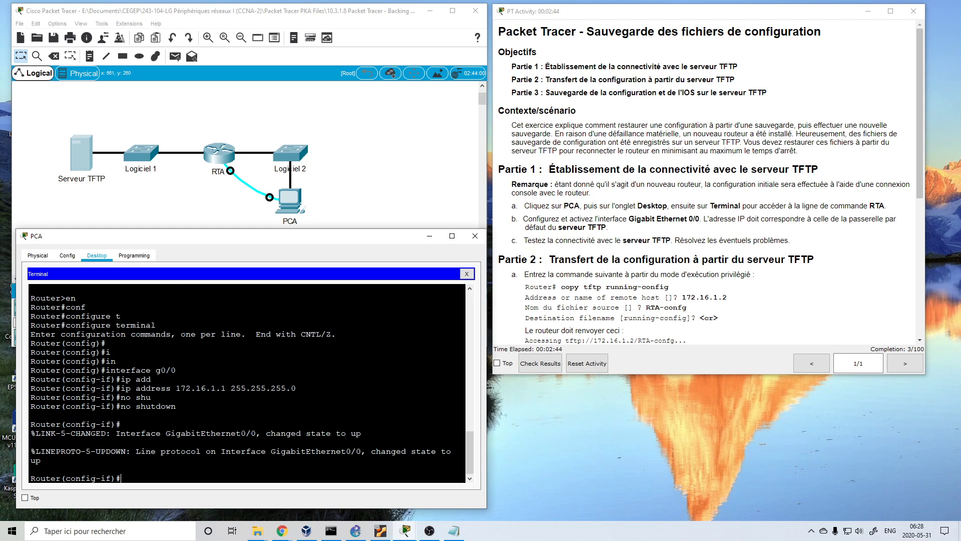
# Leave configuration mode with end and ping the TFTP server at 172.16.1.2 from the router.
pyautogui.write('end')
pyautogui.press('Return')
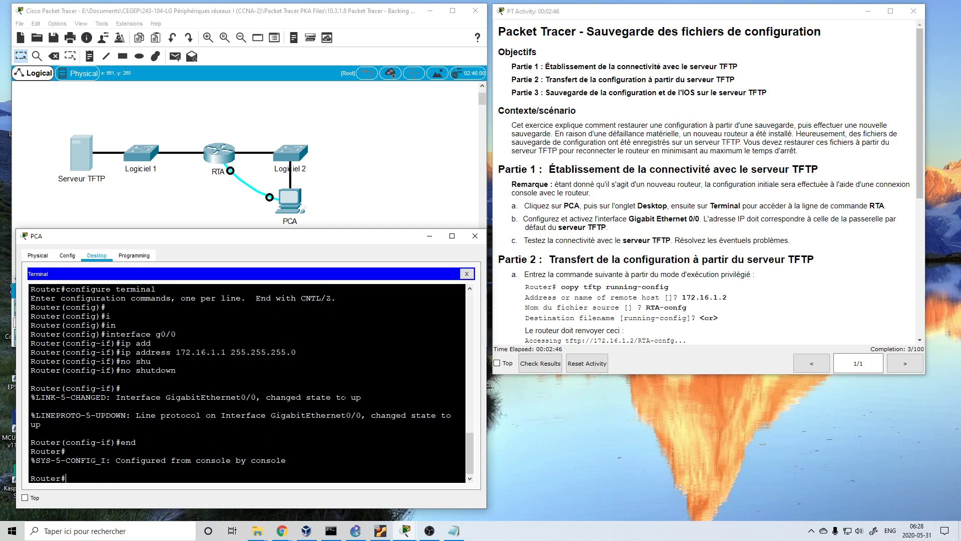
pyautogui.write('ping 172.16.1.2')
pyautogui.press('Return')
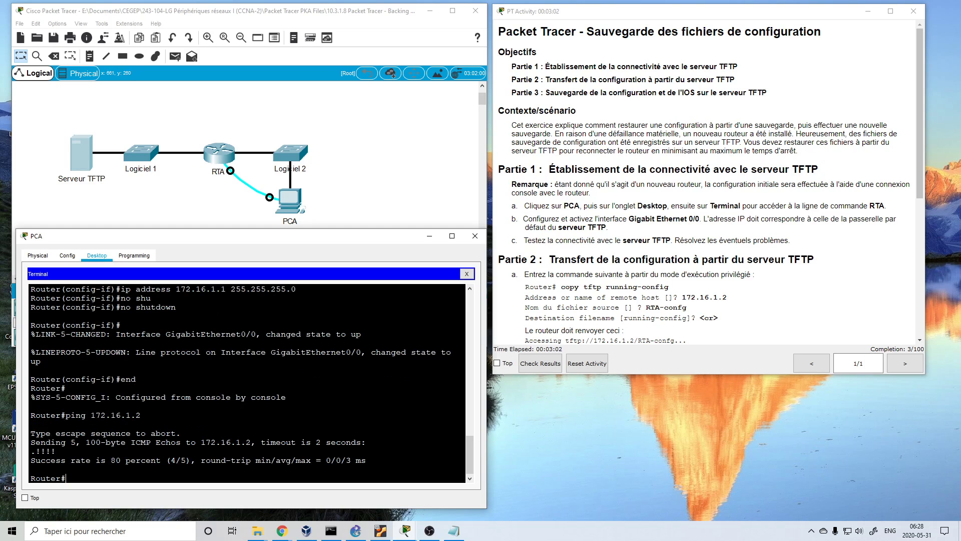
# Look up the RTA configuration file in the TFTP service's file list on Serveur TFTP.
pyautogui.click(82, 151)
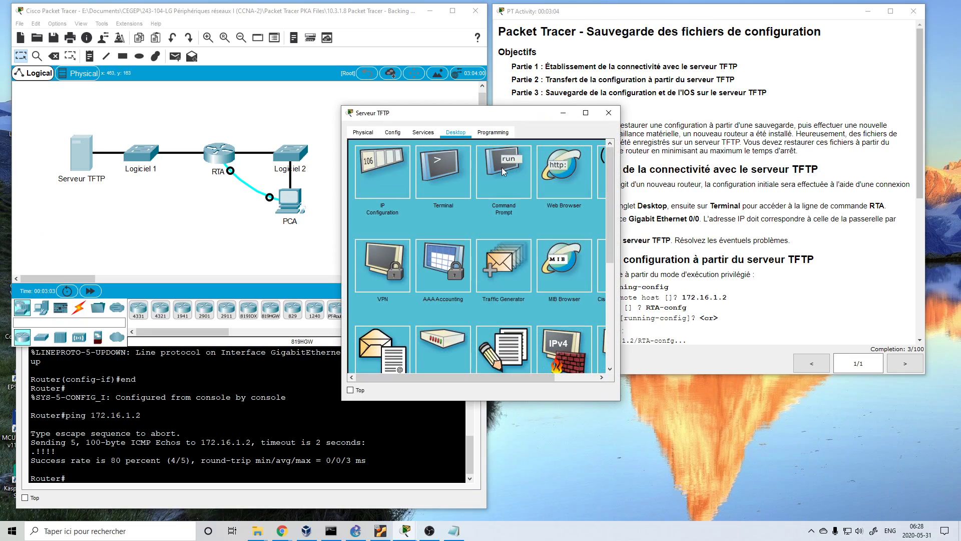
pyautogui.click(432, 134)
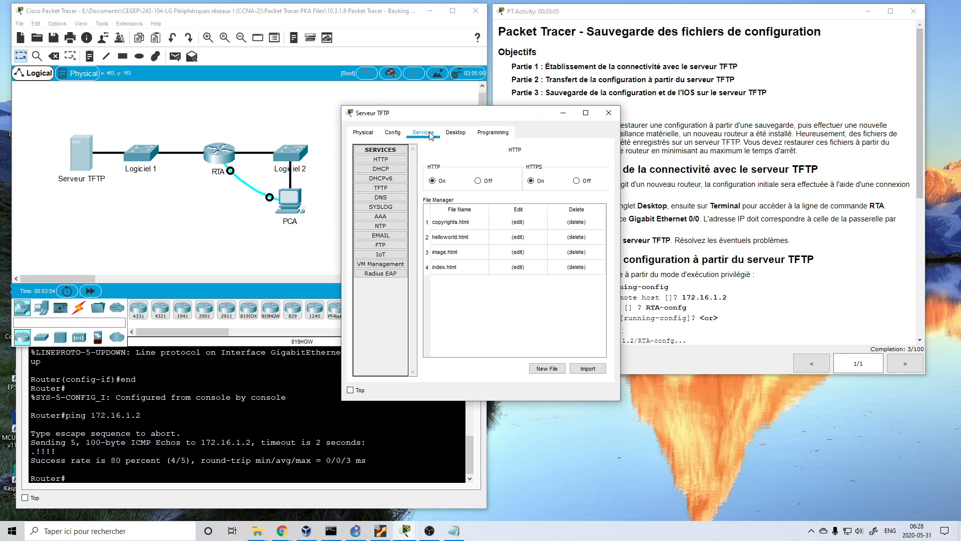
pyautogui.click(380, 189)
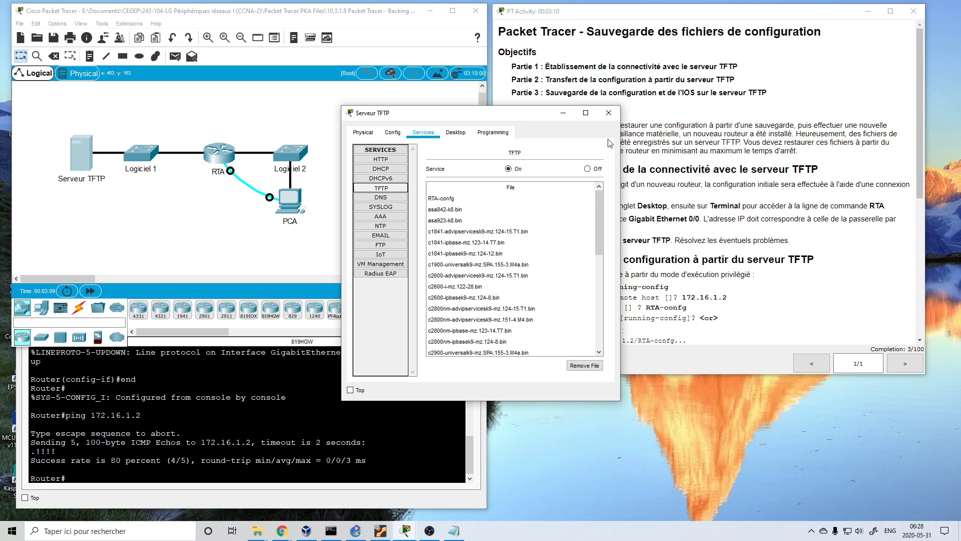
pyautogui.click(609, 113)
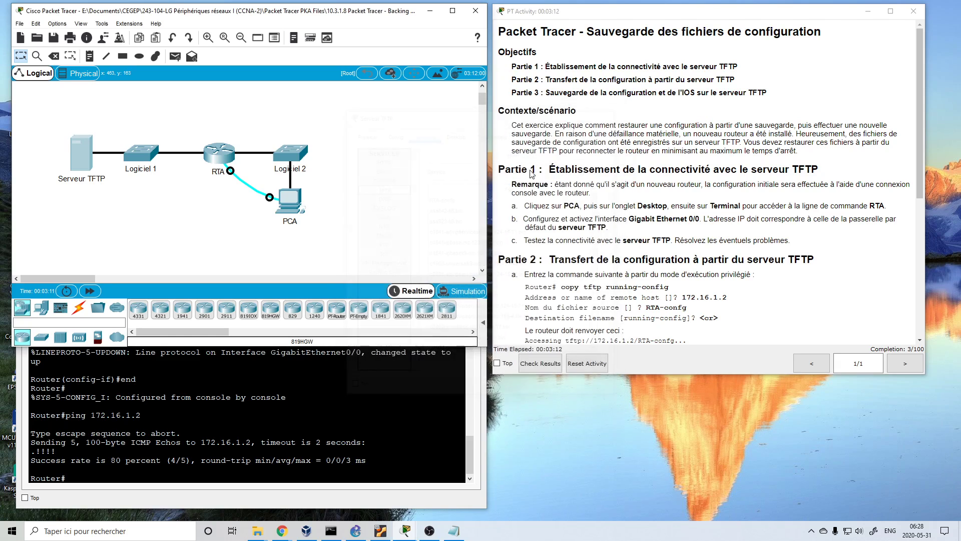
# Return to PCA's terminal and display the router's full running configuration with show run.
pyautogui.click(289, 203)
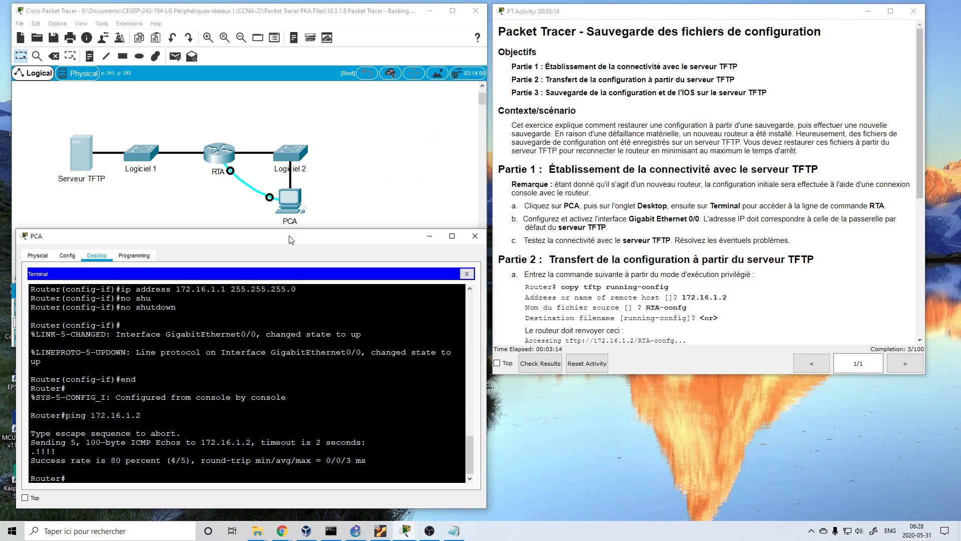
pyautogui.moveTo(289, 232); pyautogui.dragTo(290, 201)
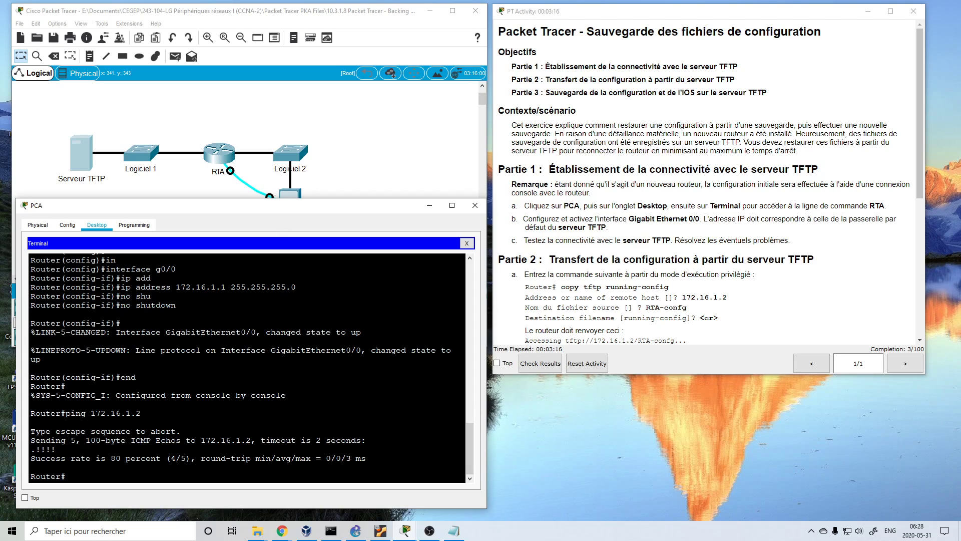
pyautogui.press('Return')
pyautogui.press('Return')
pyautogui.write('show run')
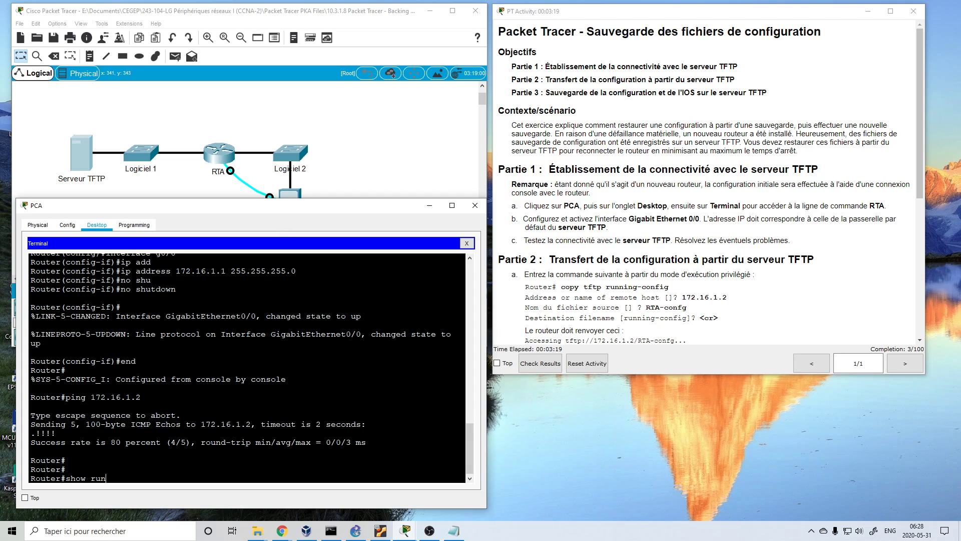
pyautogui.press('Return')
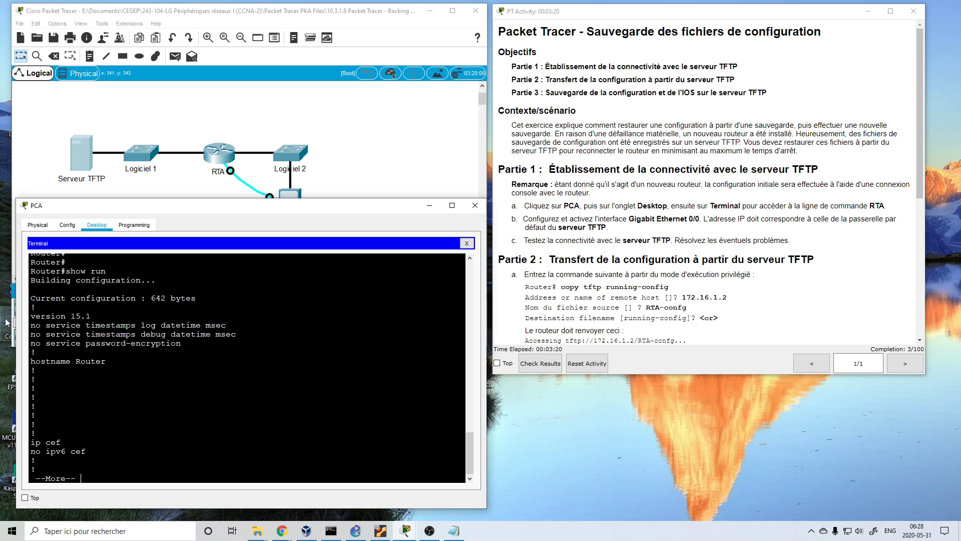
pyautogui.press('space')
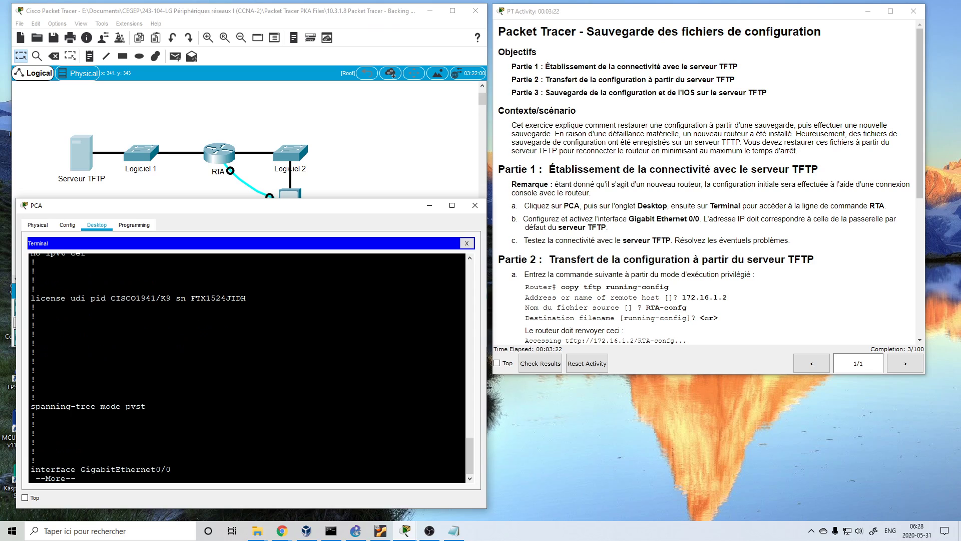
pyautogui.press('space')
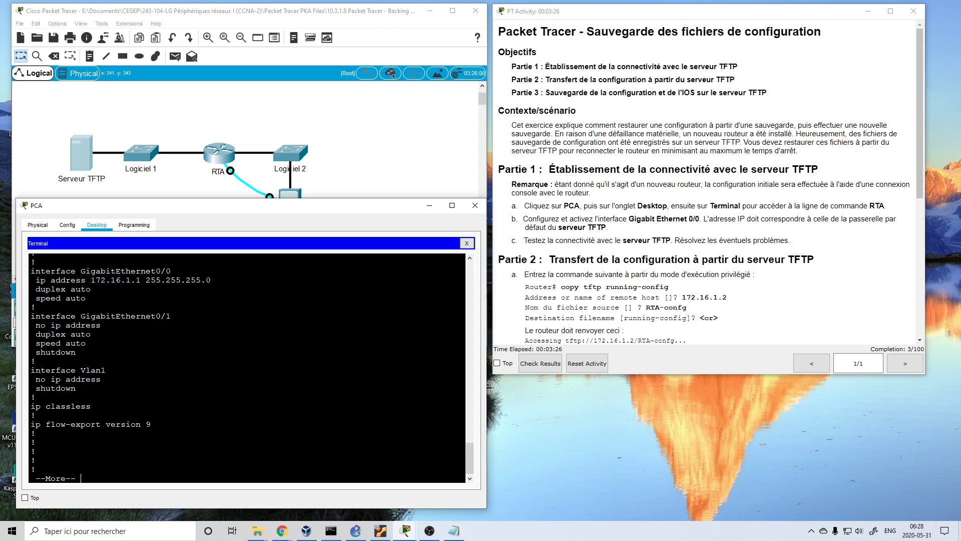
pyautogui.press('space')
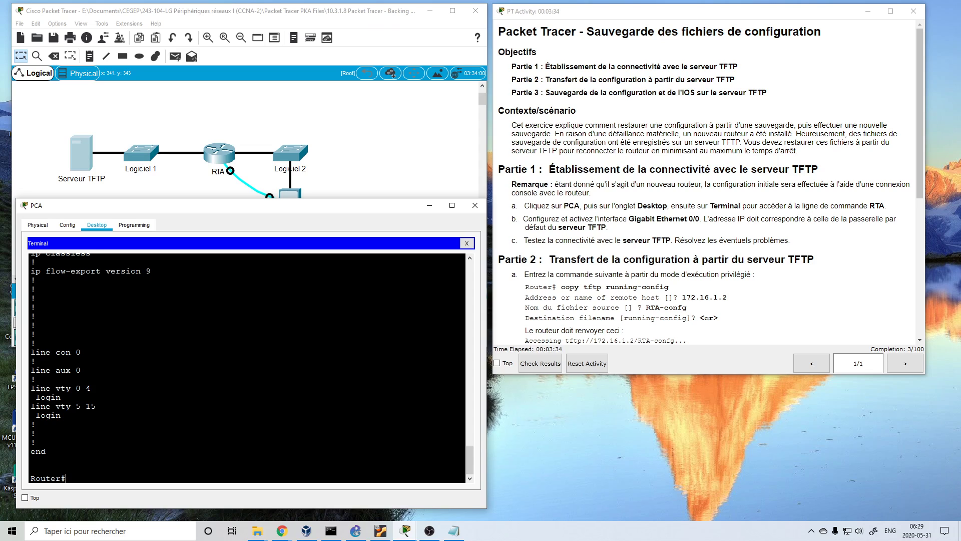
# Copy the file RTA-confg from the TFTP server at 172.16.1.2 into the router's running-config, accepting the default destination filename.
pyautogui.write('c')
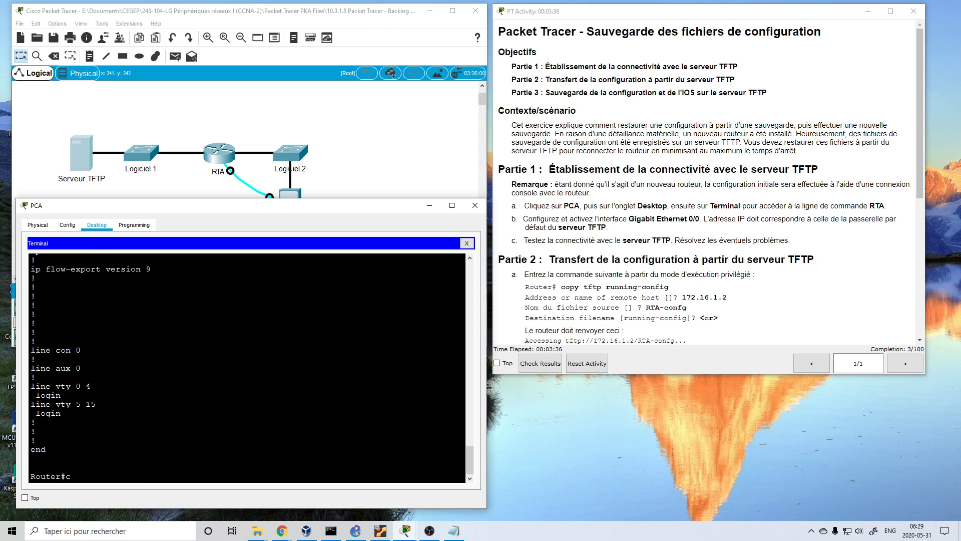
pyautogui.write('p')
pyautogui.press('BackSpace')
pyautogui.write('opy tftp runn')
pyautogui.press('Tab')
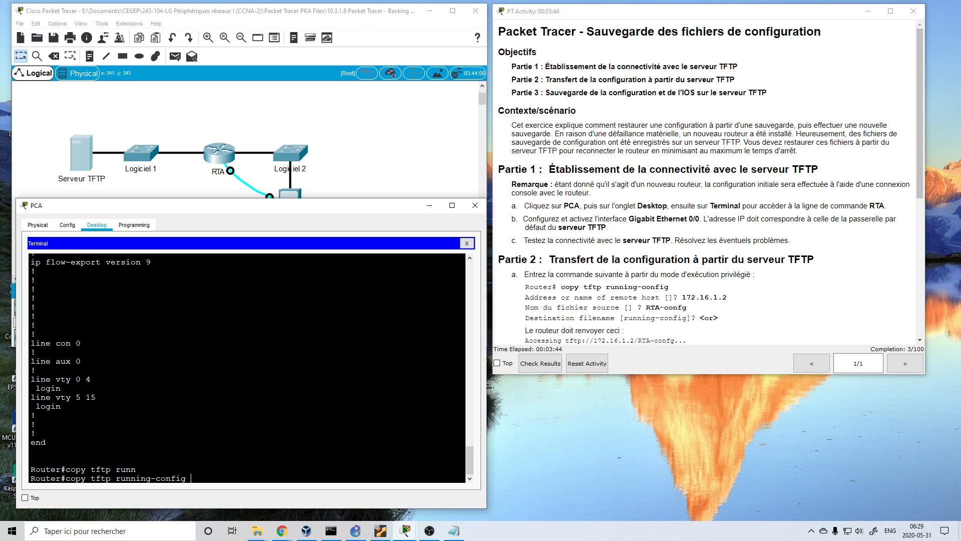
pyautogui.press('Return')
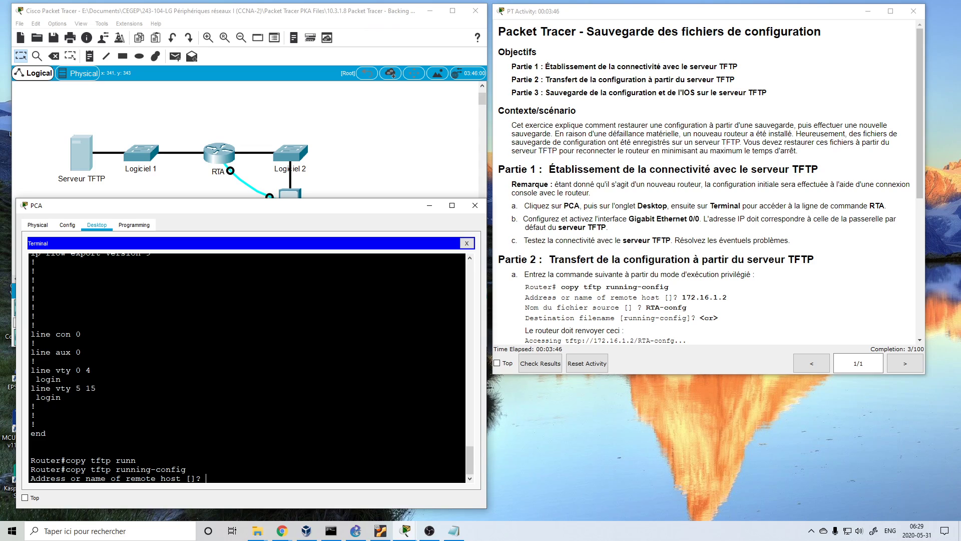
pyautogui.write('172.16.1.2')
pyautogui.press('Return')
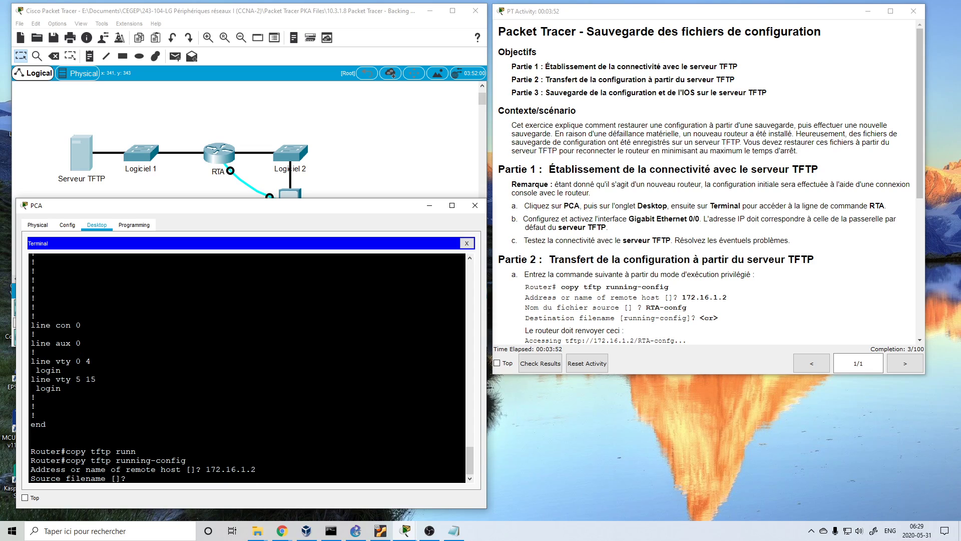
pyautogui.write('RTA-config')
pyautogui.press('Return')
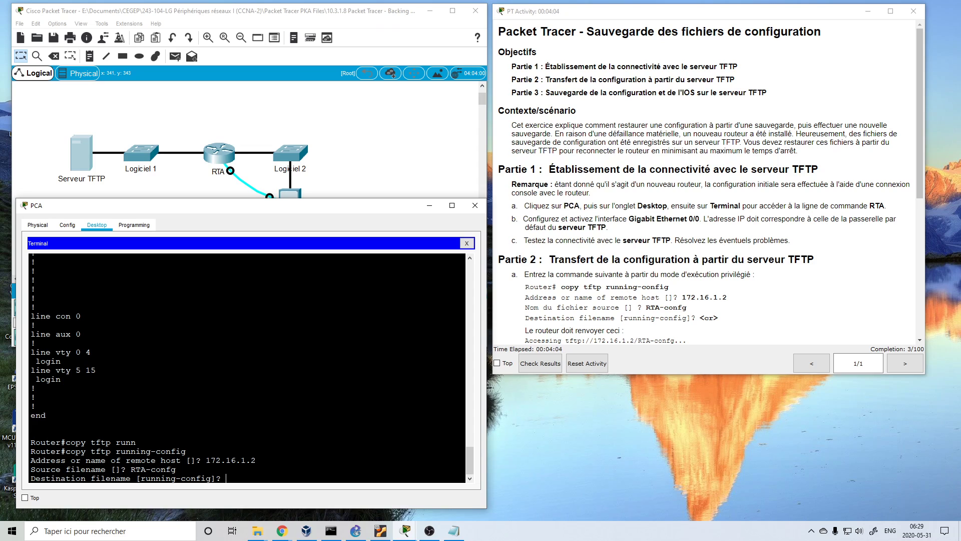
pyautogui.moveTo(141, 478); pyautogui.dragTo(192, 478)
pyautogui.press('Return')
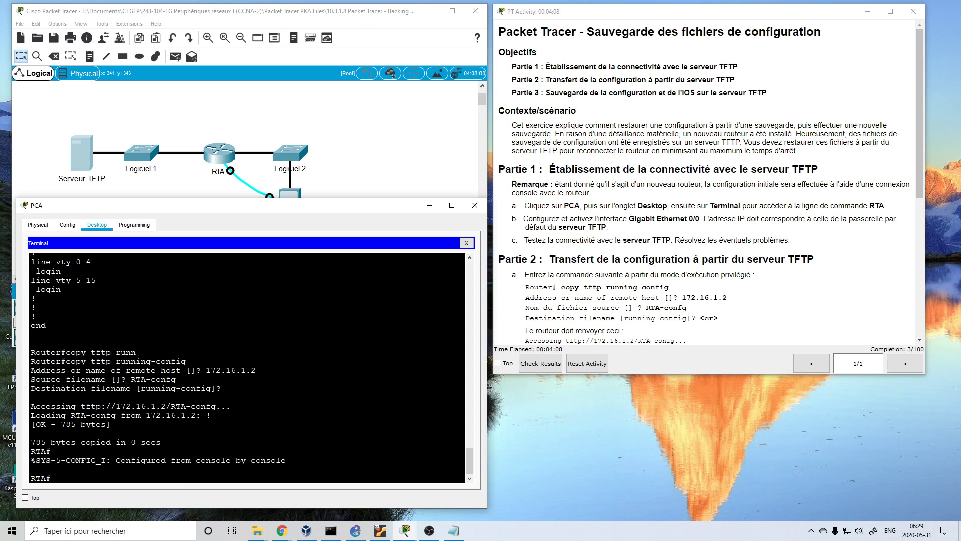
# Display RTA's running configuration with show run and review it to the end, including the GigabitEthernet0/1 settings.
pyautogui.moveTo(30, 442); pyautogui.dragTo(46, 442)
pyautogui.click(63, 443)
pyautogui.press('Return')
pyautogui.press('Return')
pyautogui.press('Return')
pyautogui.write('sh')
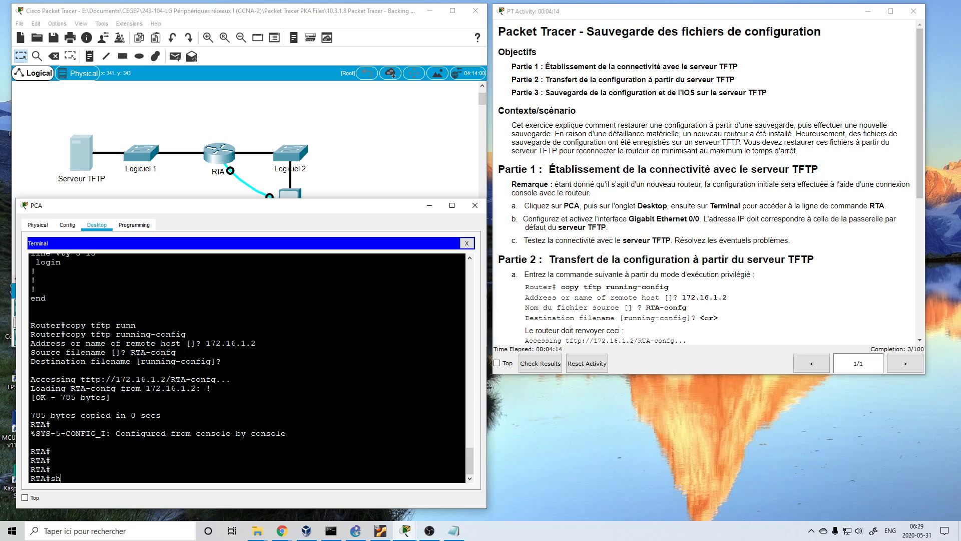
pyautogui.write('ow run')
pyautogui.press('Return')
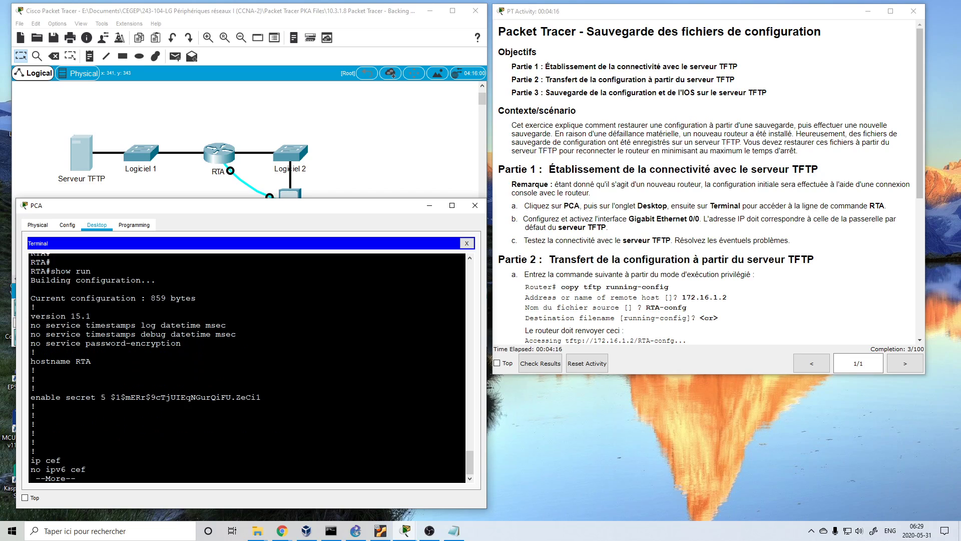
pyautogui.scroll(4, 250, 368)
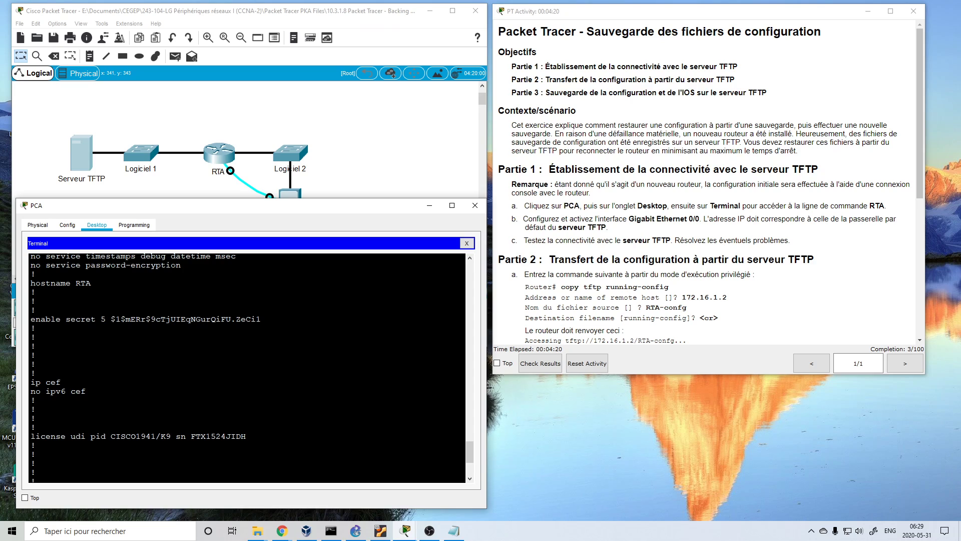
pyautogui.scroll(-6, 247, 368)
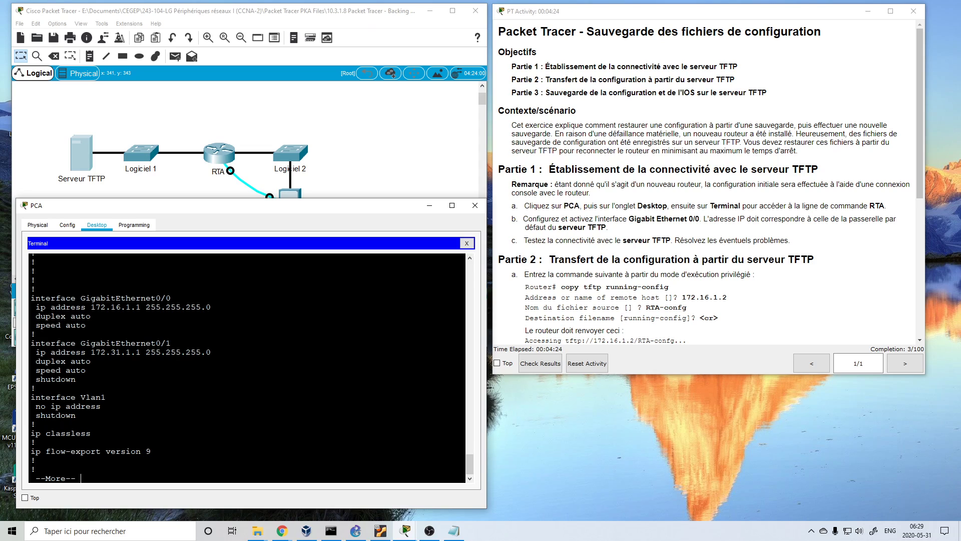
pyautogui.moveTo(171, 344); pyautogui.dragTo(32, 336)
pyautogui.click(151, 352)
pyautogui.moveTo(36, 379); pyautogui.dragTo(77, 379)
pyautogui.press('space')
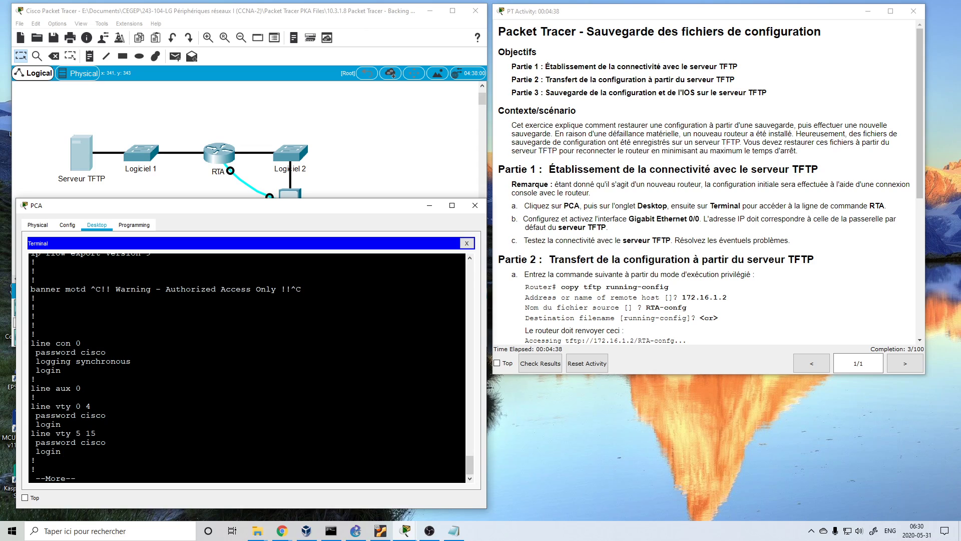
pyautogui.press('space')
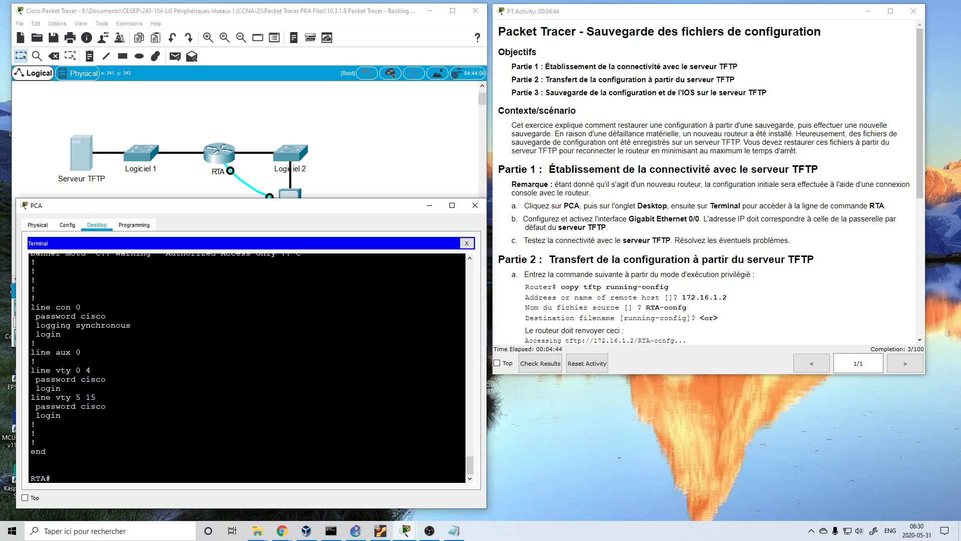
# Check the status of RTA's interfaces with show ip interface br, looking at the GigabitEthernet0/1 status.
pyautogui.write('show in')
pyautogui.press('Tab')
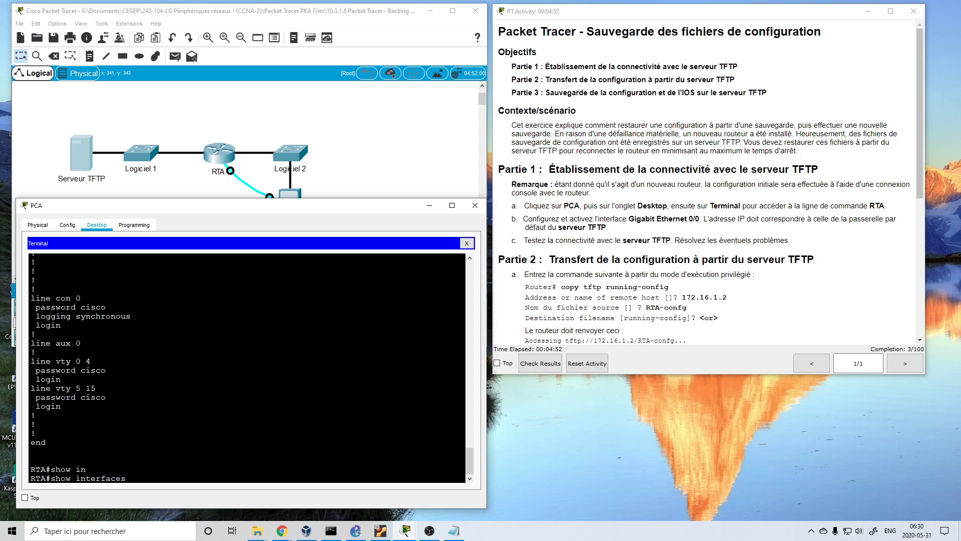
pyautogui.press('BackSpace')
pyautogui.press('BackSpace')
pyautogui.press('BackSpace')
pyautogui.press('BackSpace')
pyautogui.press('BackSpace')
pyautogui.press('BackSpace')
pyautogui.press('BackSpace')
pyautogui.press('BackSpace')
pyautogui.press('BackSpace')
pyautogui.press('Tab')
pyautogui.write('int')
pyautogui.press('Tab')
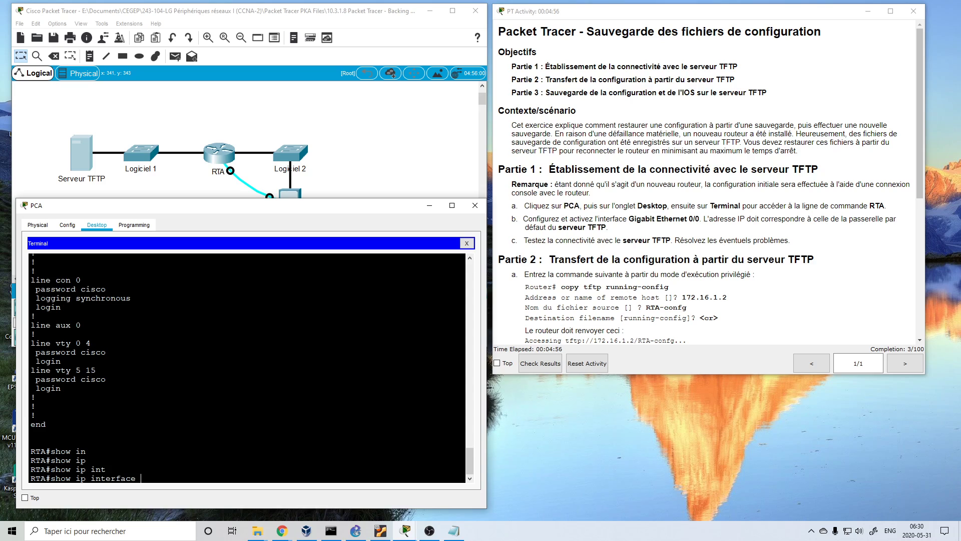
pyautogui.write('br')
pyautogui.press('Return')
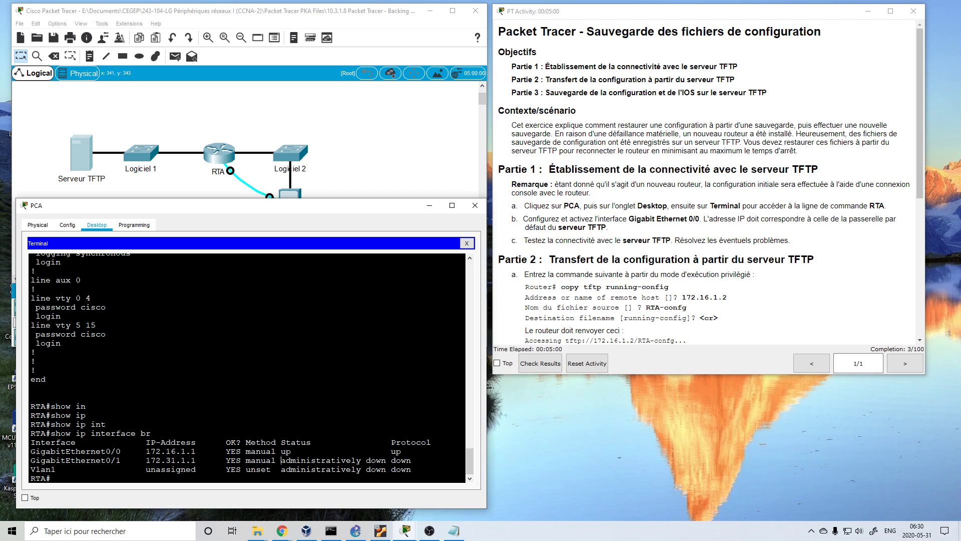
pyautogui.moveTo(281, 460); pyautogui.dragTo(386, 461)
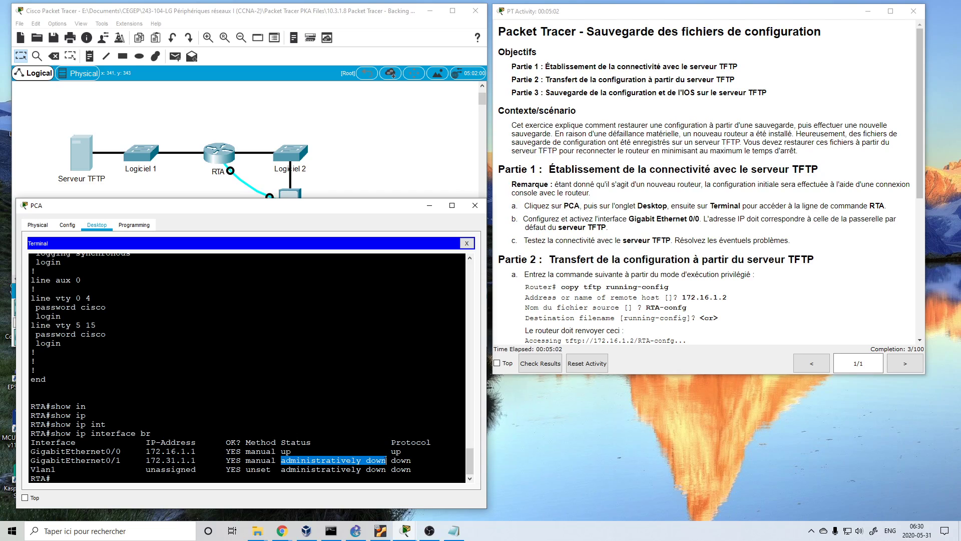
# Enter global configuration mode on RTA and open interface g0/1 for configuration.
pyautogui.press('Return')
pyautogui.press('Return')
pyautogui.write('co')
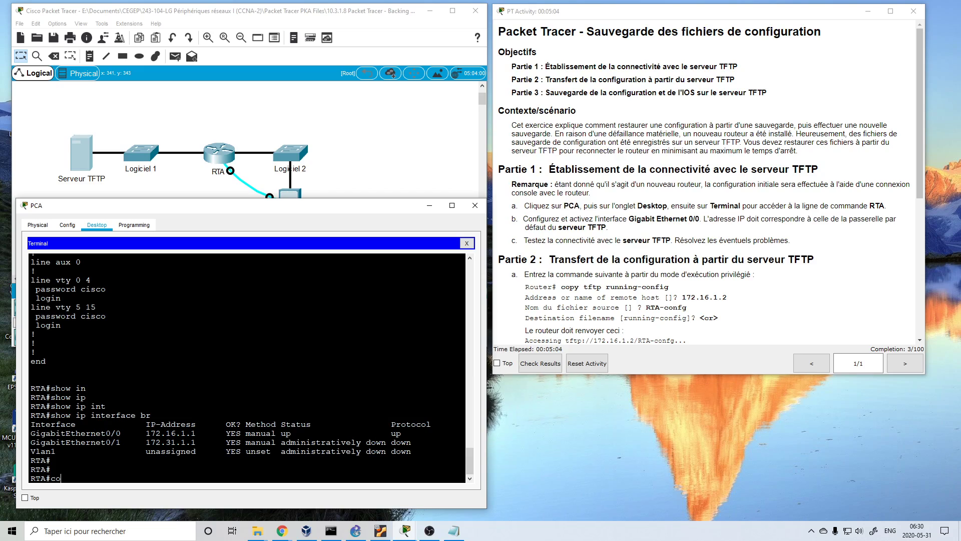
pyautogui.write('nf')
pyautogui.press('Tab')
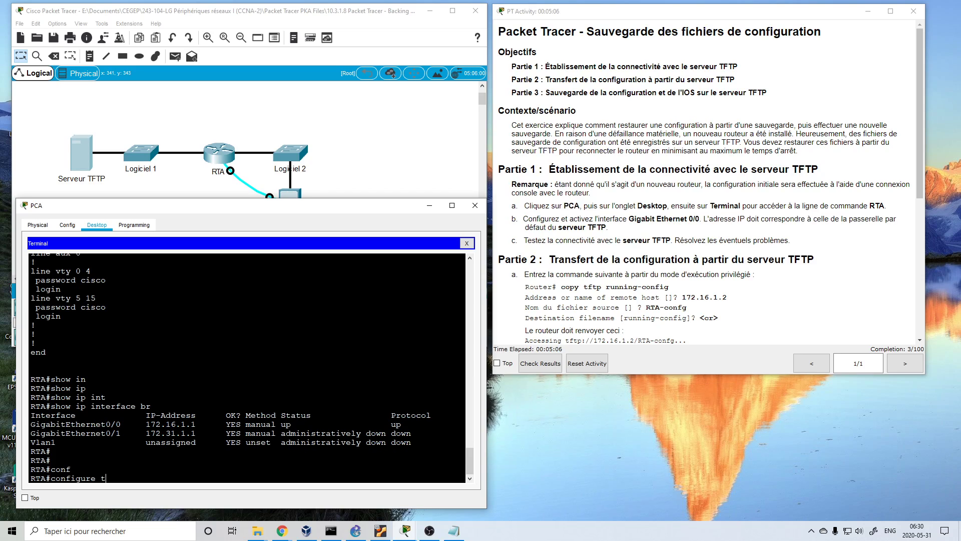
pyautogui.write('t')
pyautogui.press('Tab')
pyautogui.press('Return')
pyautogui.write('in')
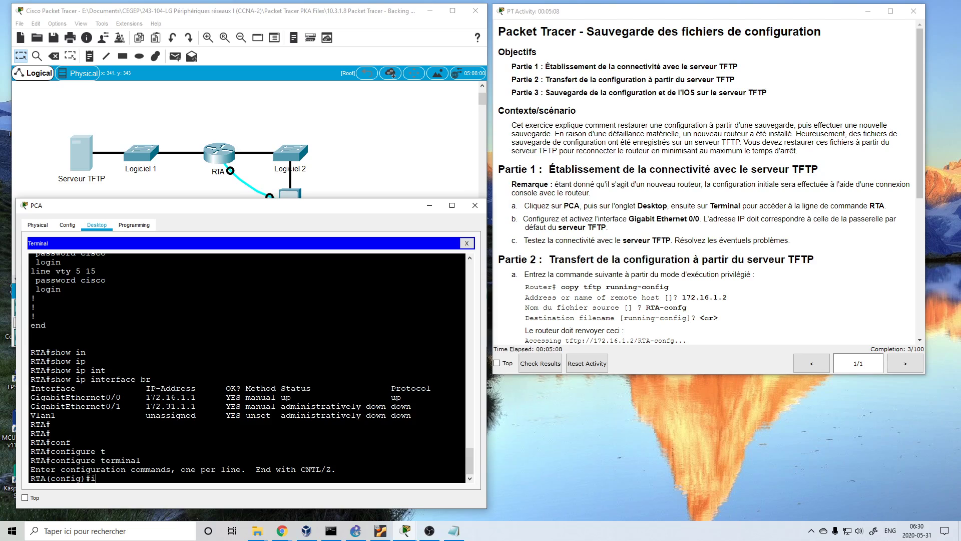
pyautogui.press('Tab')
pyautogui.write('g0/')
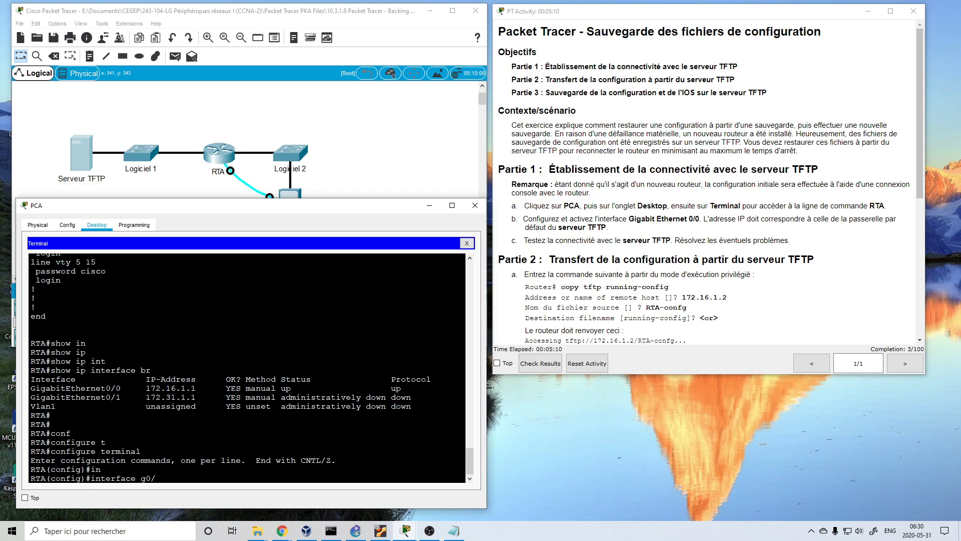
pyautogui.write('1')
pyautogui.press('Return')
# Activate RTA's g0/1 interface with no shutdown and leave configuration mode with end.
pyautogui.write('no')
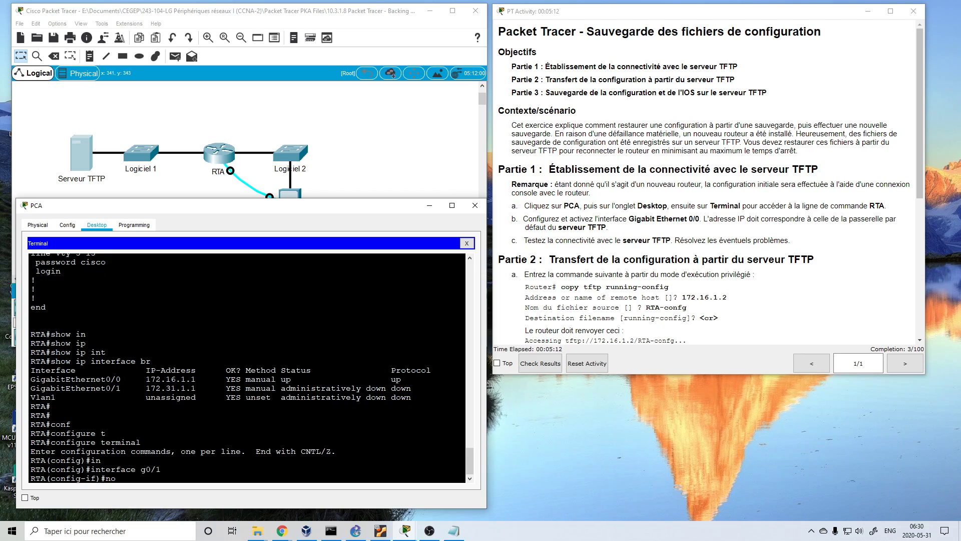
pyautogui.write(' shu')
pyautogui.press('Tab')
pyautogui.press('Return')
pyautogui.press('Return')
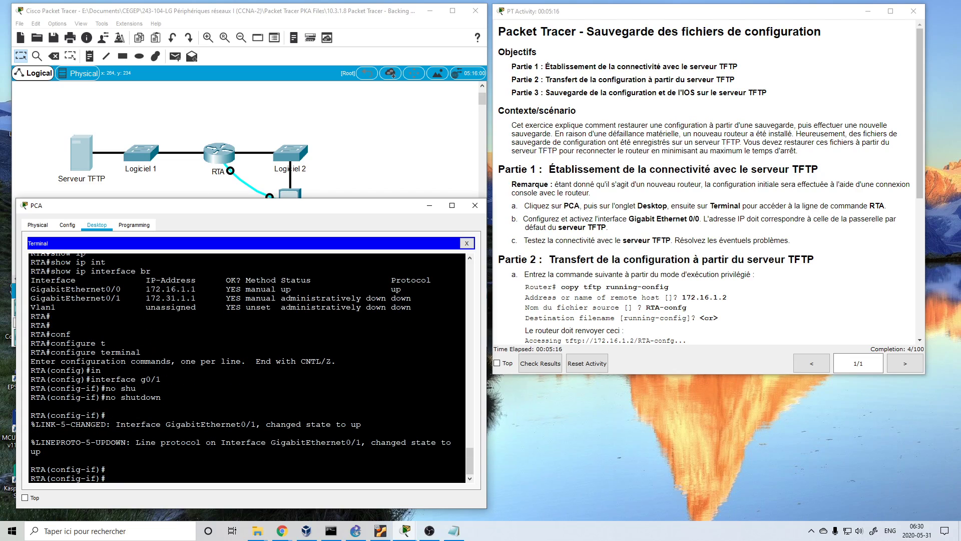
pyautogui.write('end')
pyautogui.press('Return')
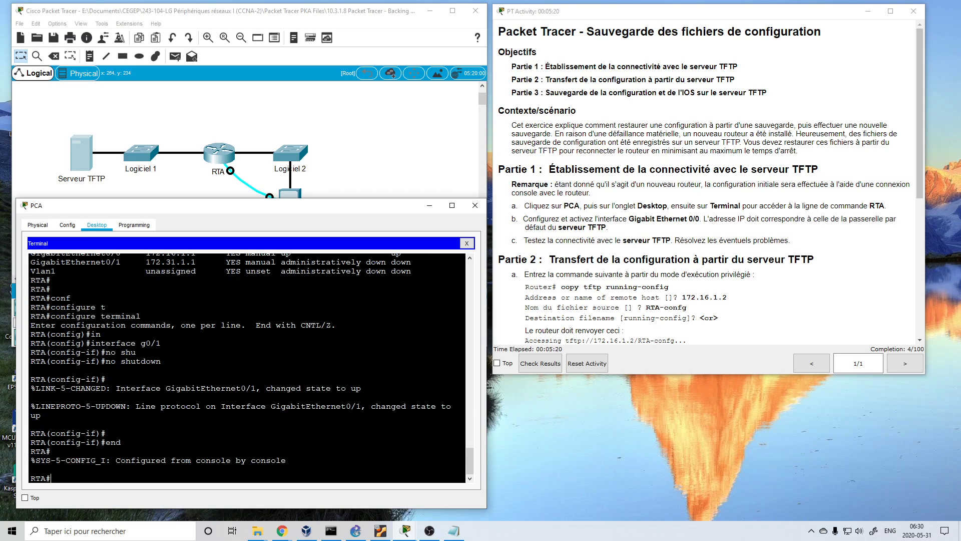
pyautogui.press('Return')
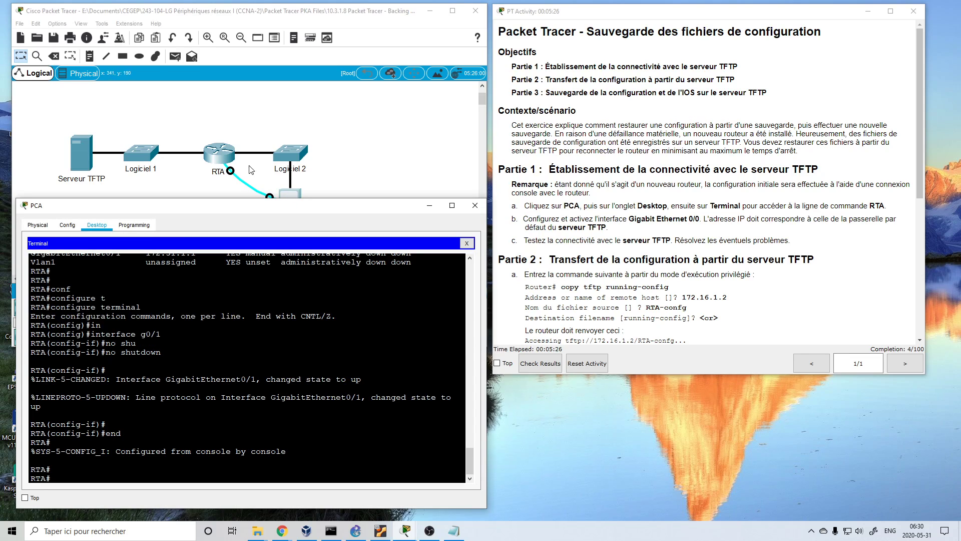
# Bring PCA's terminal back to the front and review the Partie 2 instructions in the activity window.
pyautogui.click(216, 152)
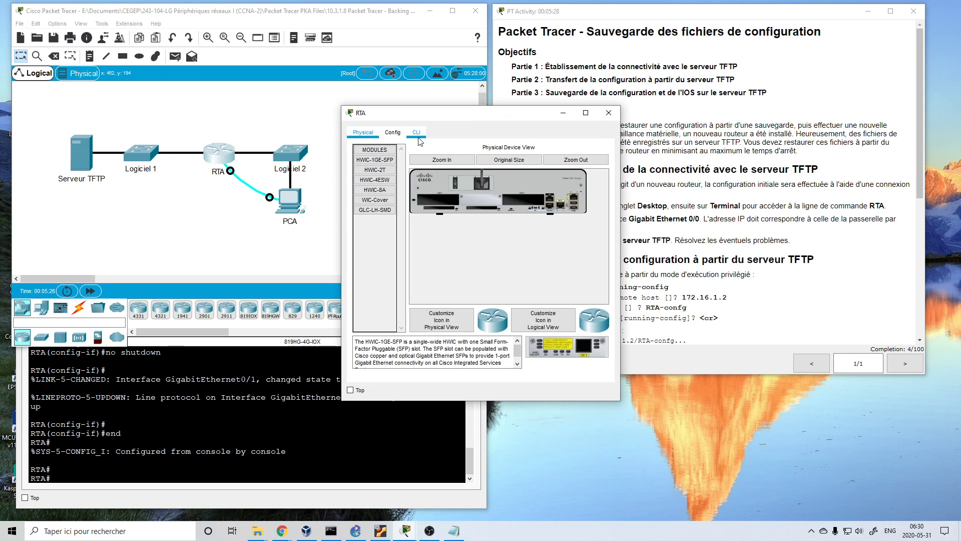
pyautogui.click(609, 112)
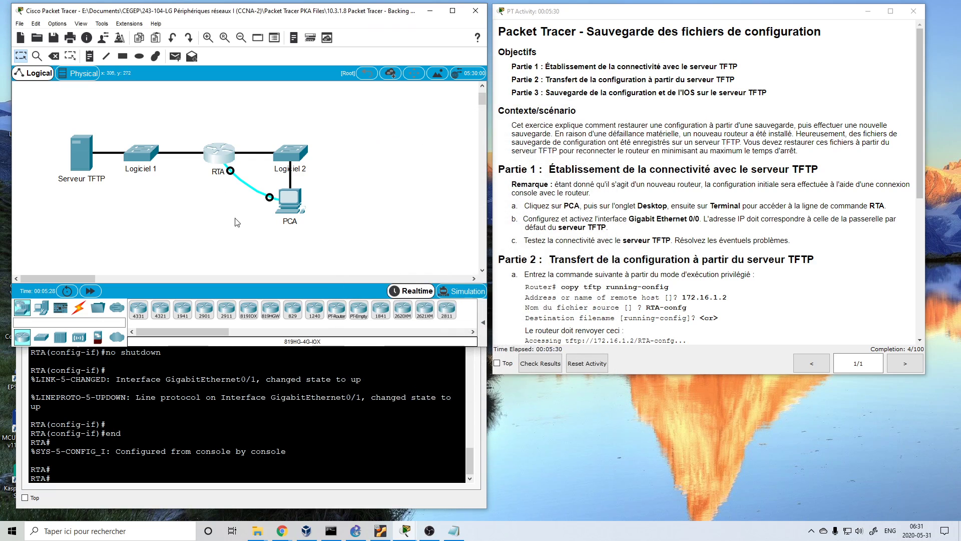
pyautogui.click(31, 415)
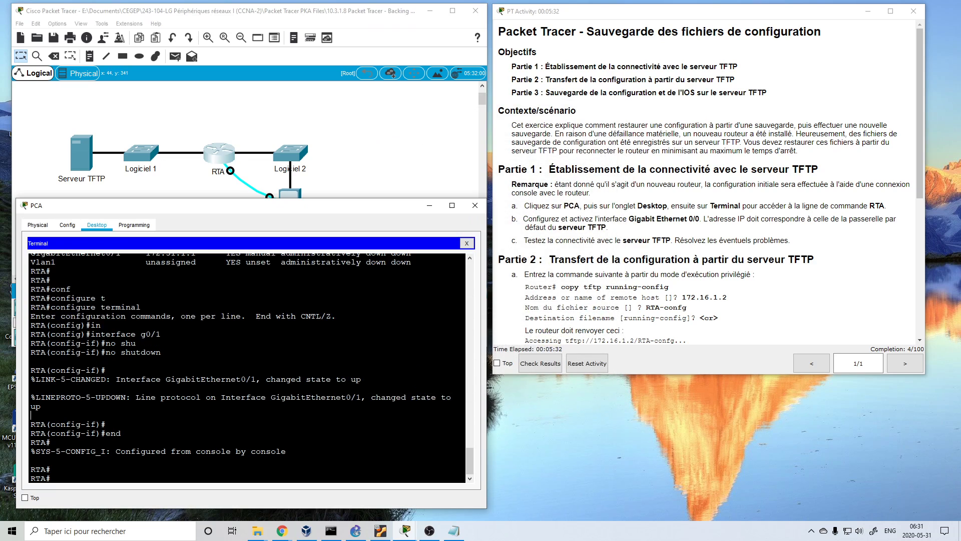
pyautogui.doubleClick(620, 184)
pyautogui.scroll(-3, 623, 173)
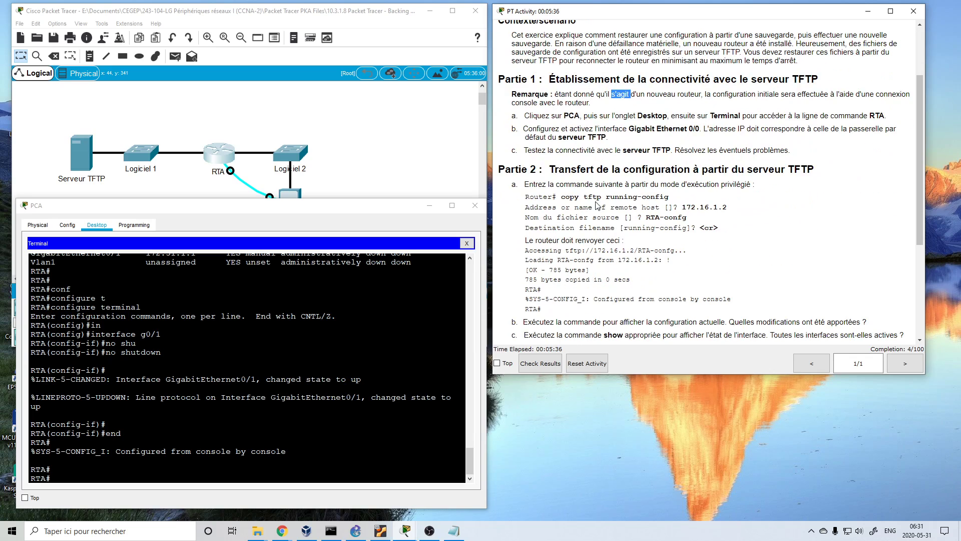
# Review the Partie 3 instructions and enter global configuration mode on RTA from PCA's terminal.
pyautogui.scroll(-3, 686, 231)
pyautogui.scroll(-3, 685, 232)
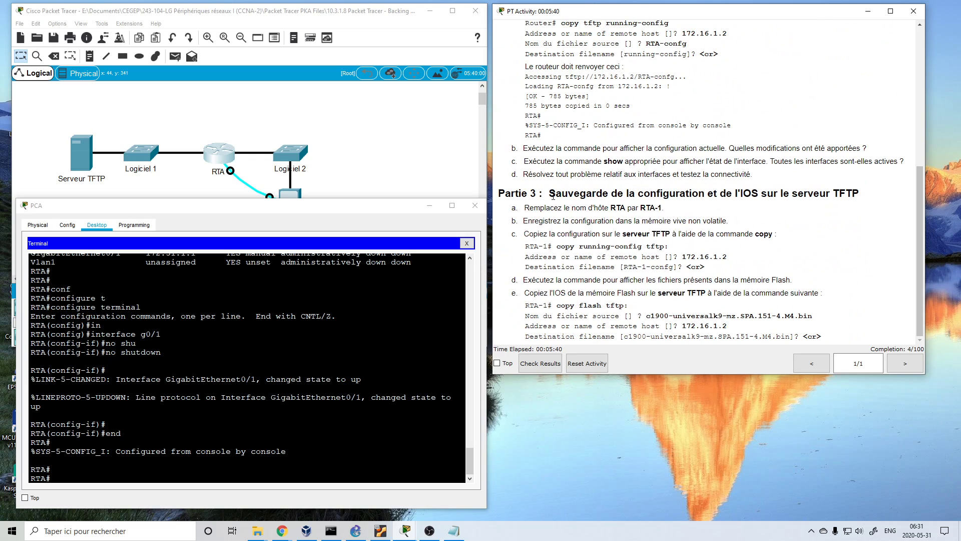
pyautogui.click(250, 343)
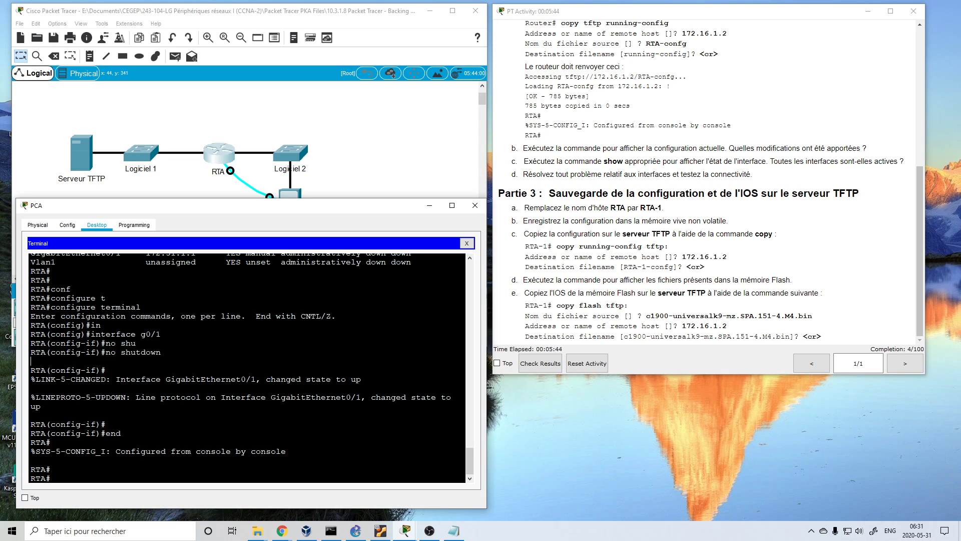
pyautogui.write('conf')
pyautogui.press('Tab')
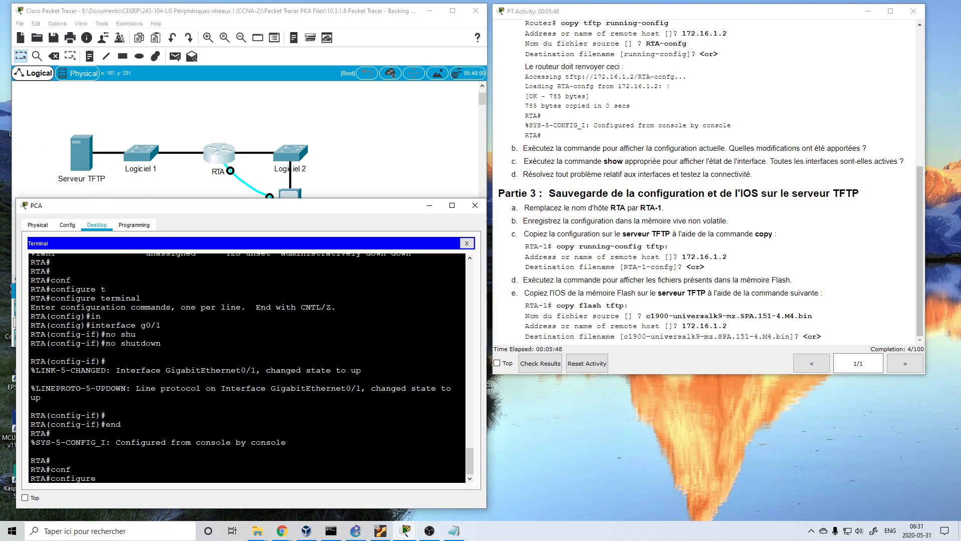
pyautogui.write('t')
pyautogui.press('Tab')
pyautogui.press('Return')
# Change the router's hostname to RTA-1 and leave configuration mode with end.
pyautogui.write('h')
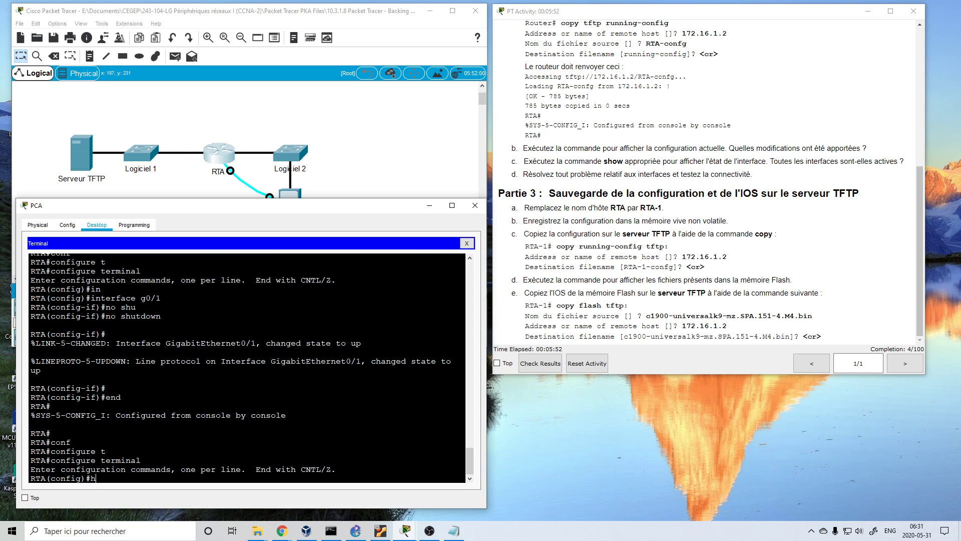
pyautogui.write('o')
pyautogui.press('Tab')
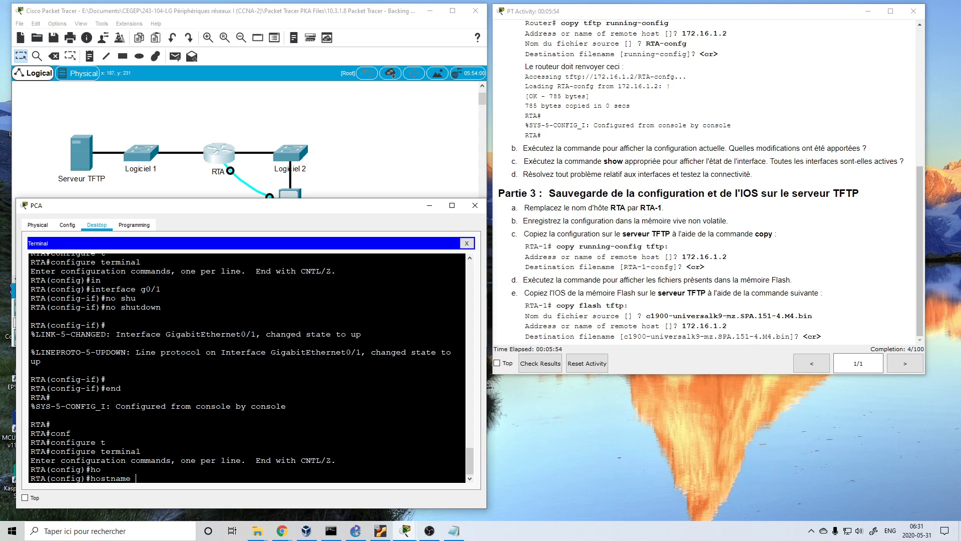
pyautogui.write('RTA-1')
pyautogui.press('Return')
pyautogui.write('end')
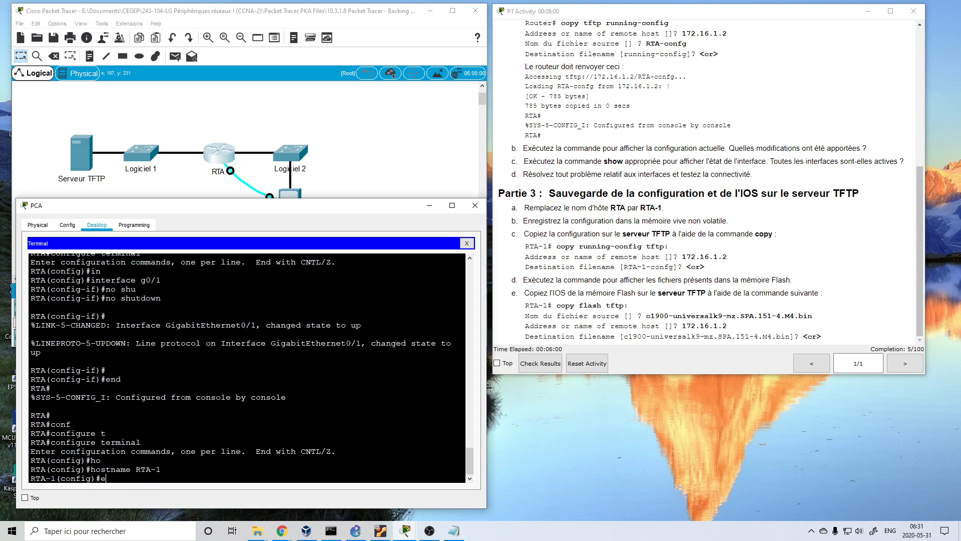
pyautogui.press('Return')
pyautogui.press('Return')
pyautogui.press('Return')
pyautogui.press('Return')
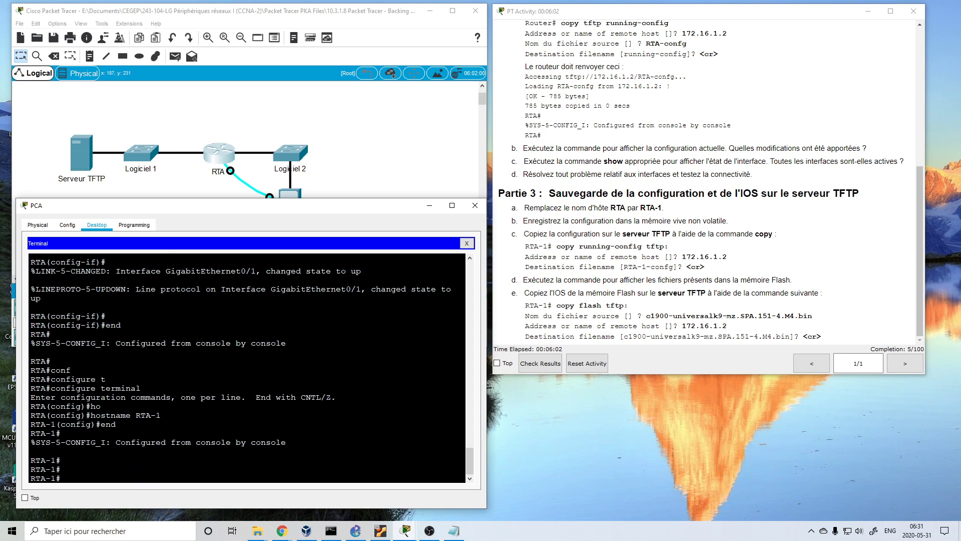
# Save RTA-1's running configuration to NVRAM with the wr command.
pyautogui.write('wr')
pyautogui.press('Return')
pyautogui.press('Return')
pyautogui.press('Return')
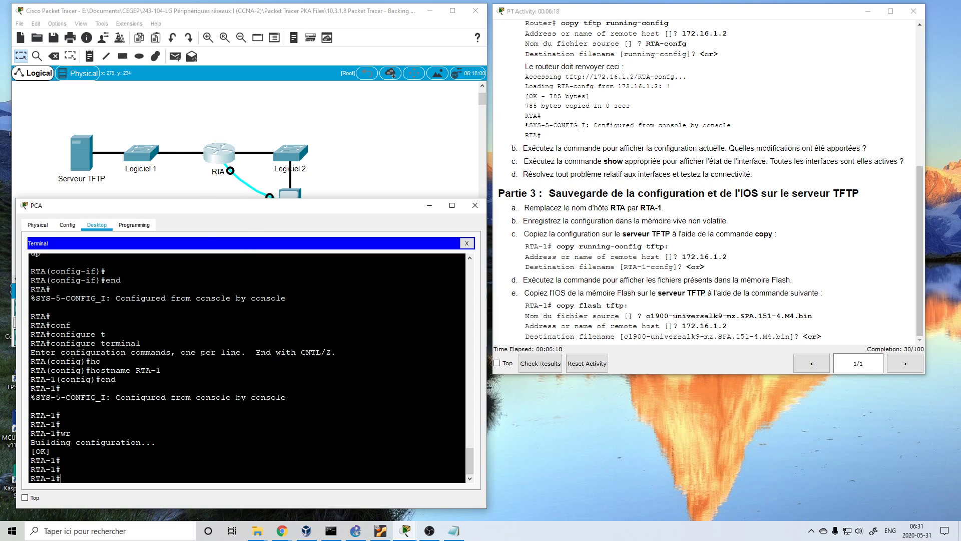
pyautogui.press('Return')
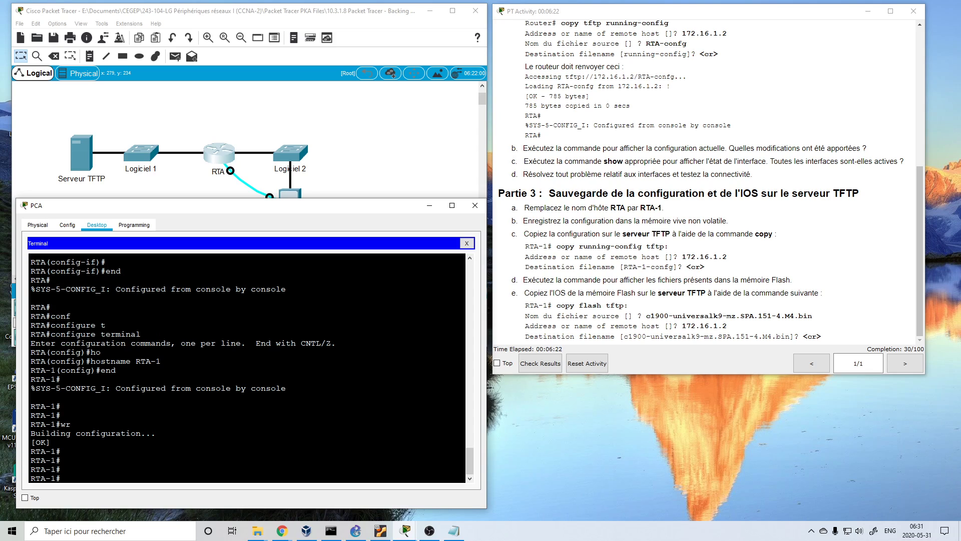
# Copy RTA-1's running-config to the TFTP server at 172.16.1.2, accepting the default destination filename RTA-1-confg.
pyautogui.write('copy run')
pyautogui.press('Tab')
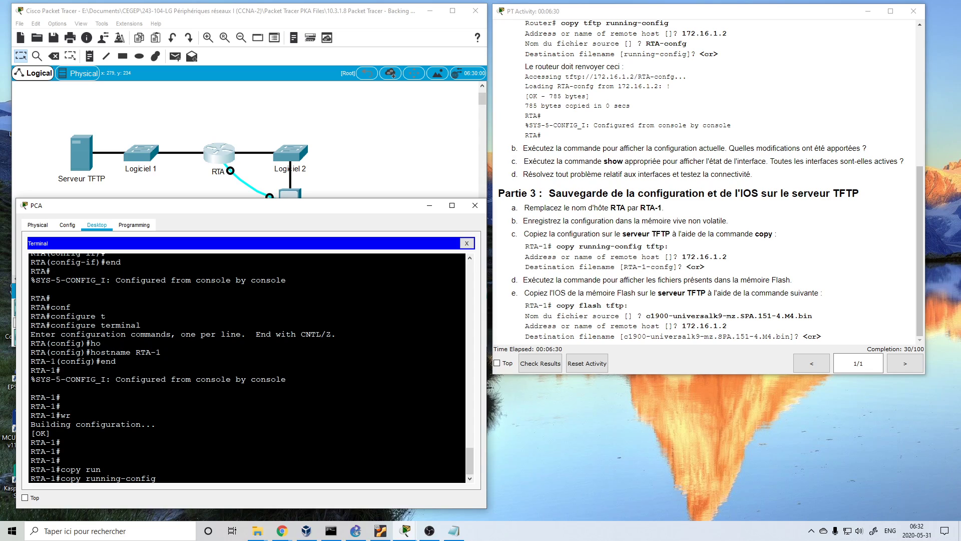
pyautogui.write('tf')
pyautogui.press('Tab')
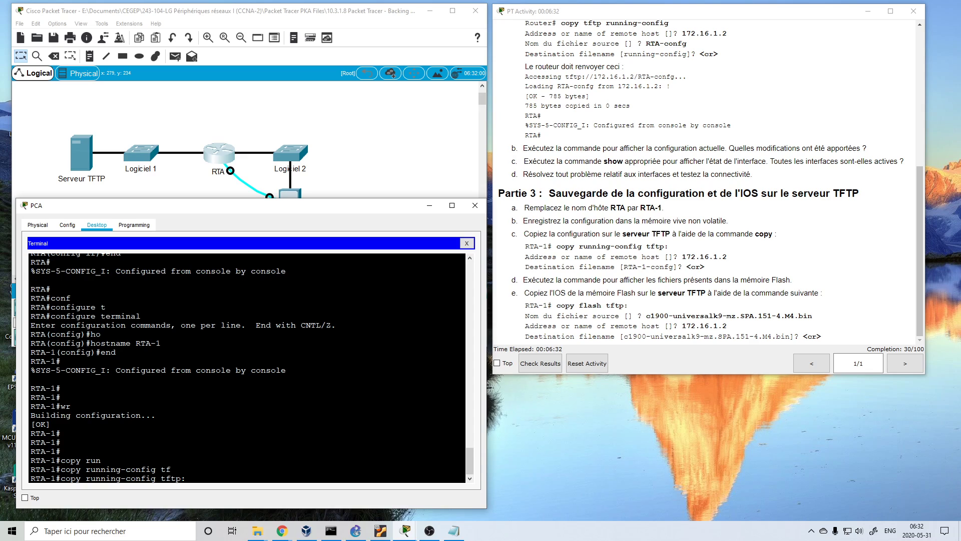
pyautogui.press('Return')
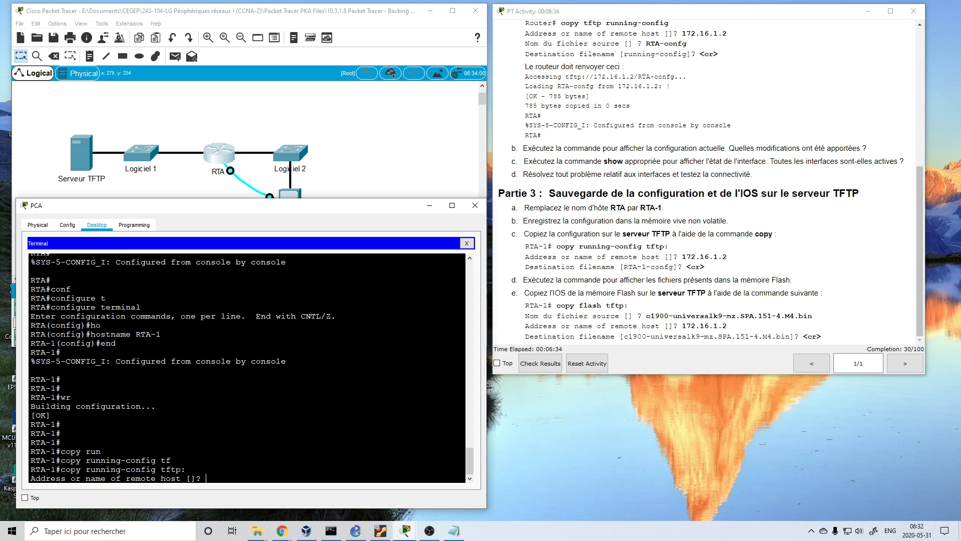
pyautogui.write('172.16.1.2')
pyautogui.press('Return')
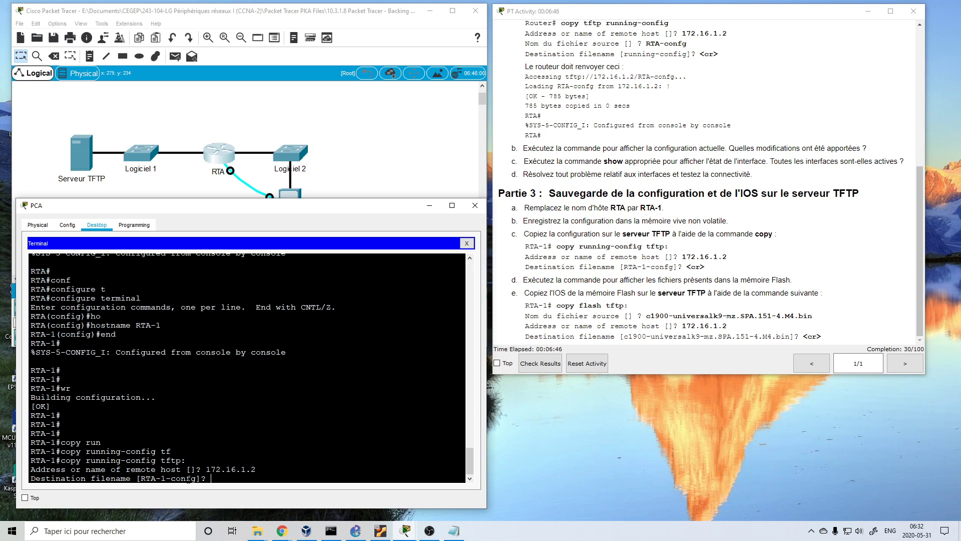
pyautogui.press('Return')
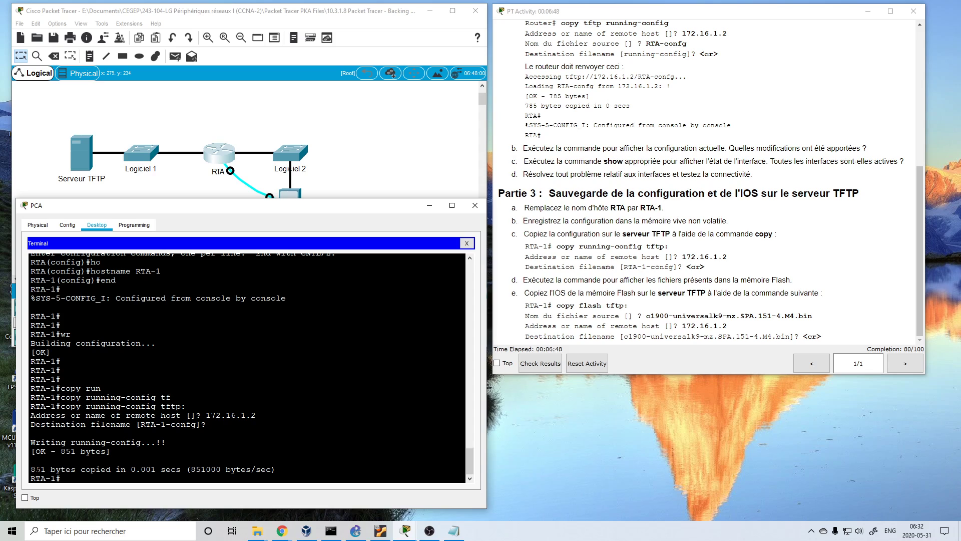
pyautogui.moveTo(61, 451); pyautogui.dragTo(76, 451)
pyautogui.click(76, 452)
pyautogui.press('Return')
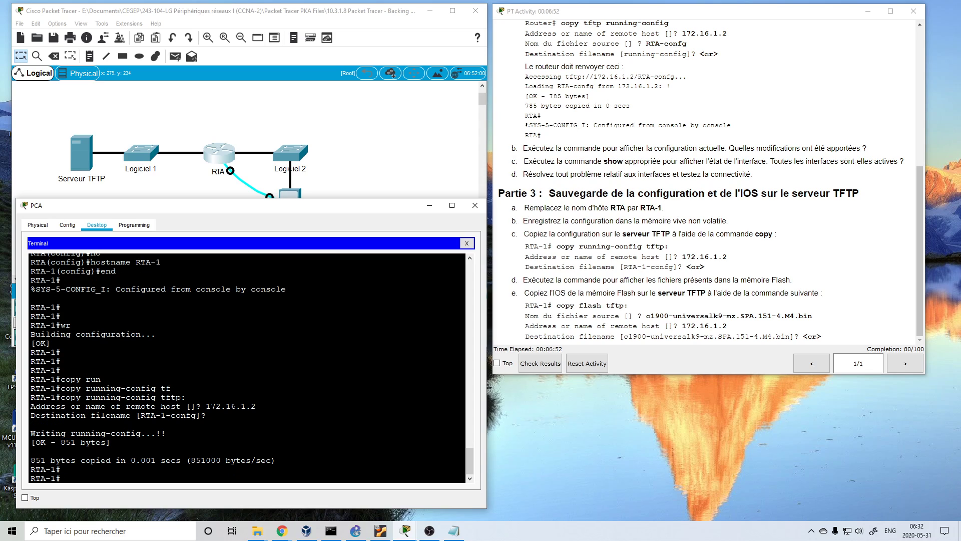
# List the files in RTA-1's flash memory with dir and locate the IOS image's filename.
pyautogui.write('dir')
pyautogui.press('Return')
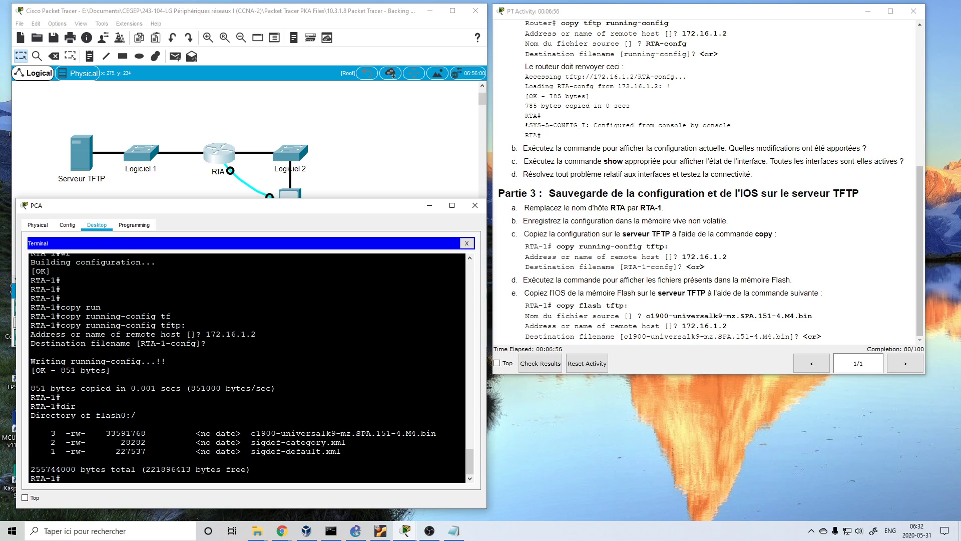
pyautogui.moveTo(251, 433); pyautogui.dragTo(436, 433)
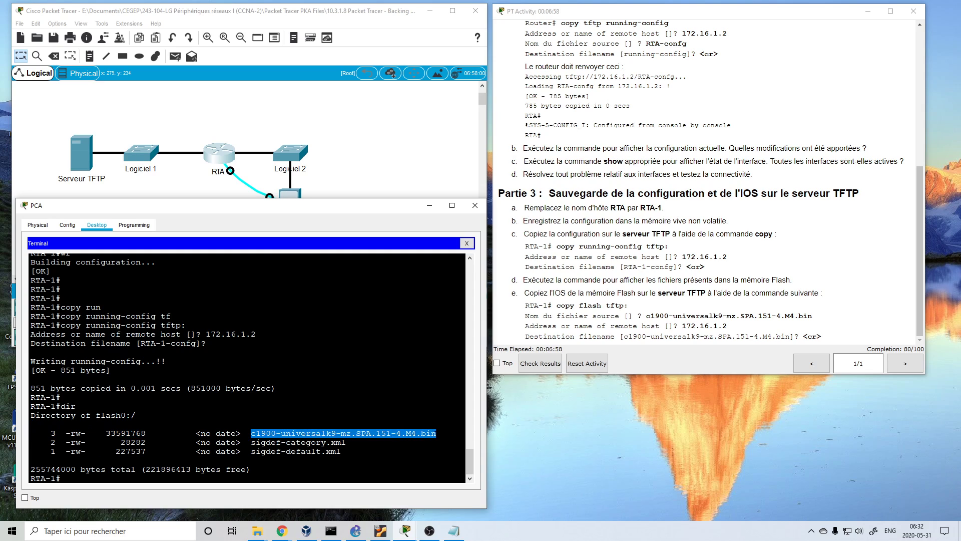
pyautogui.click(242, 442)
# Start a copy from flash: to tftp: with the listed IOS image c1900-universalk9-mz.SPA.151-4.M4.bin as source filename.
pyautogui.write('coy')
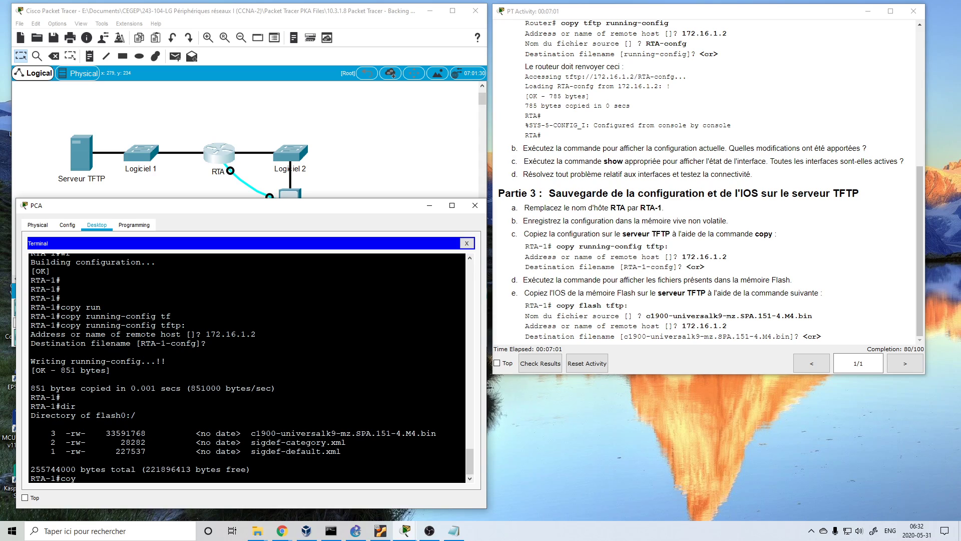
pyautogui.press('BackSpace')
pyautogui.write('p')
pyautogui.press('Tab')
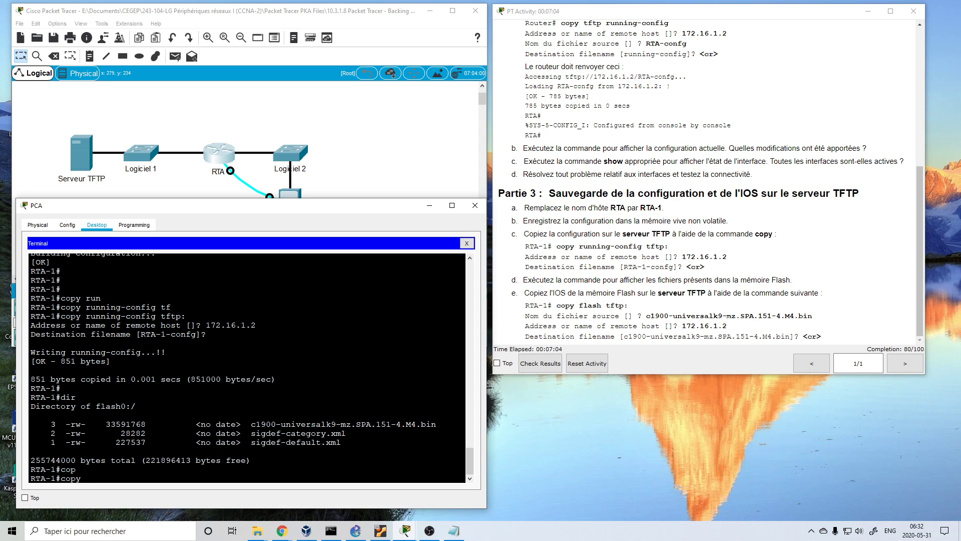
pyautogui.write('flash: tftp:')
pyautogui.press('Return')
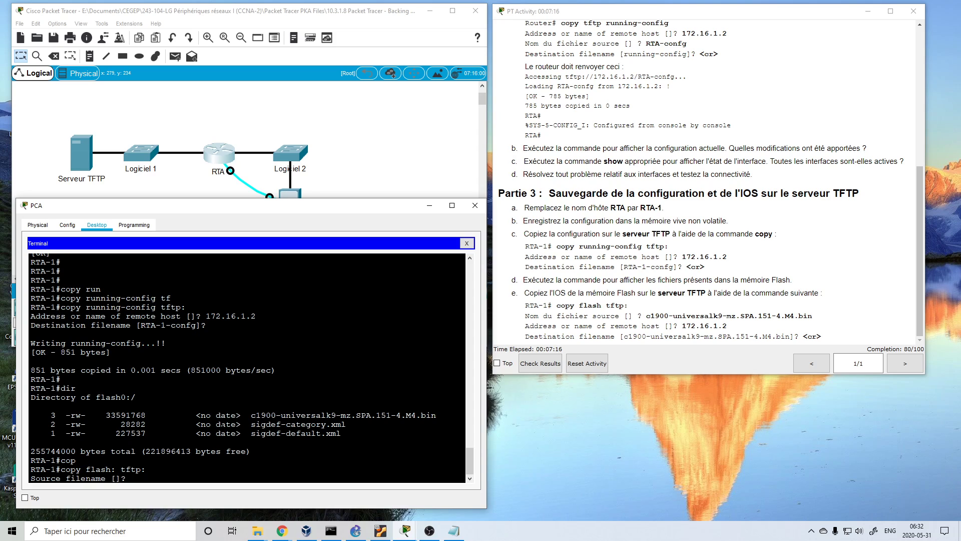
pyautogui.moveTo(252, 415); pyautogui.dragTo(437, 415)
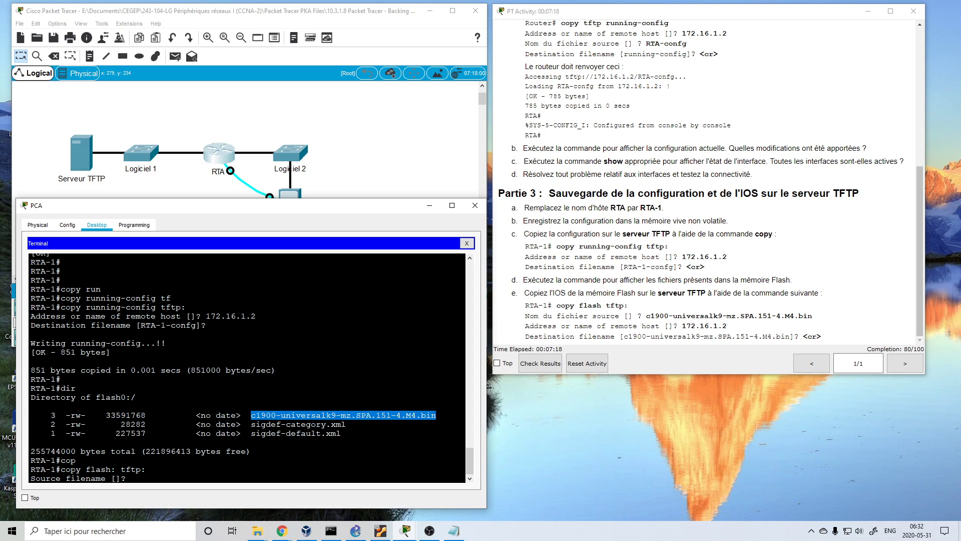
pyautogui.rightClick(426, 415)
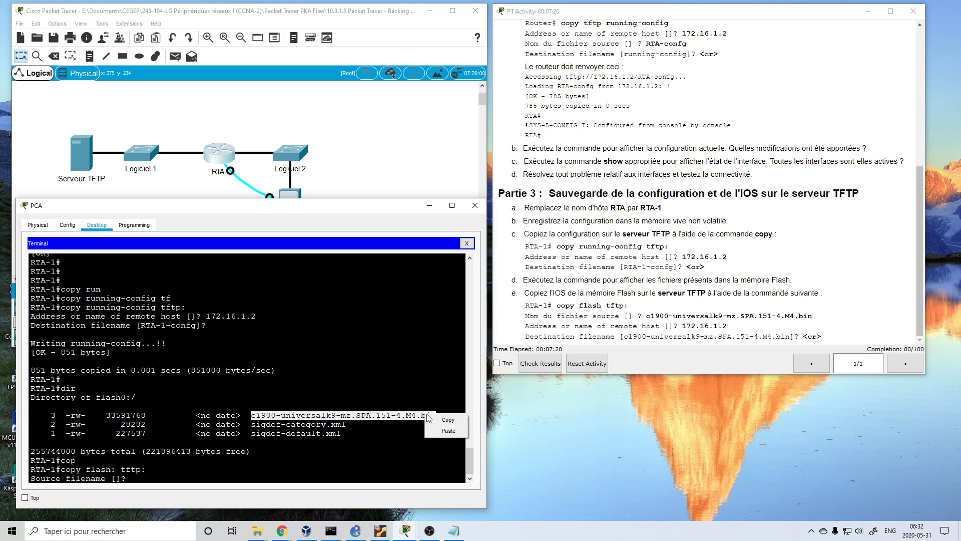
pyautogui.click(441, 419)
pyautogui.rightClick(387, 356)
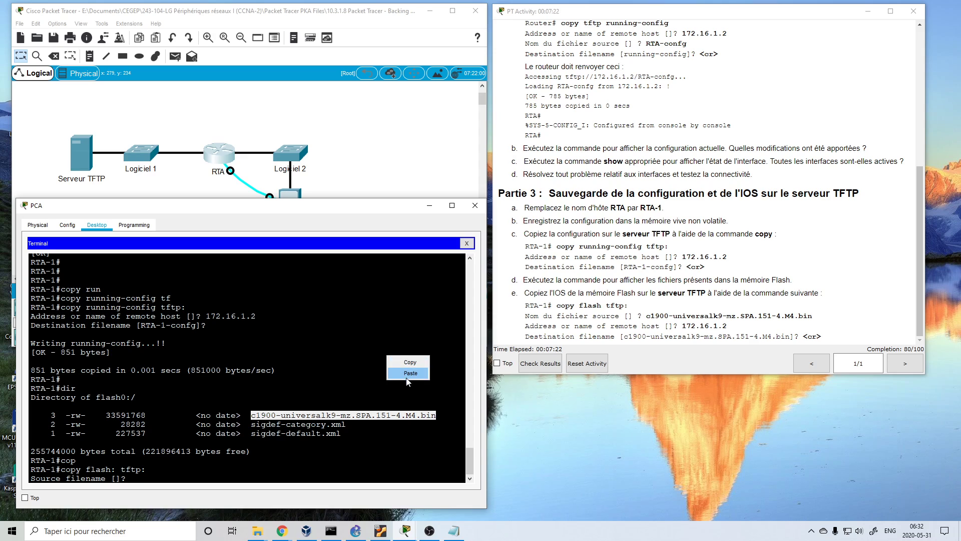
pyautogui.click(410, 373)
pyautogui.press('Return')
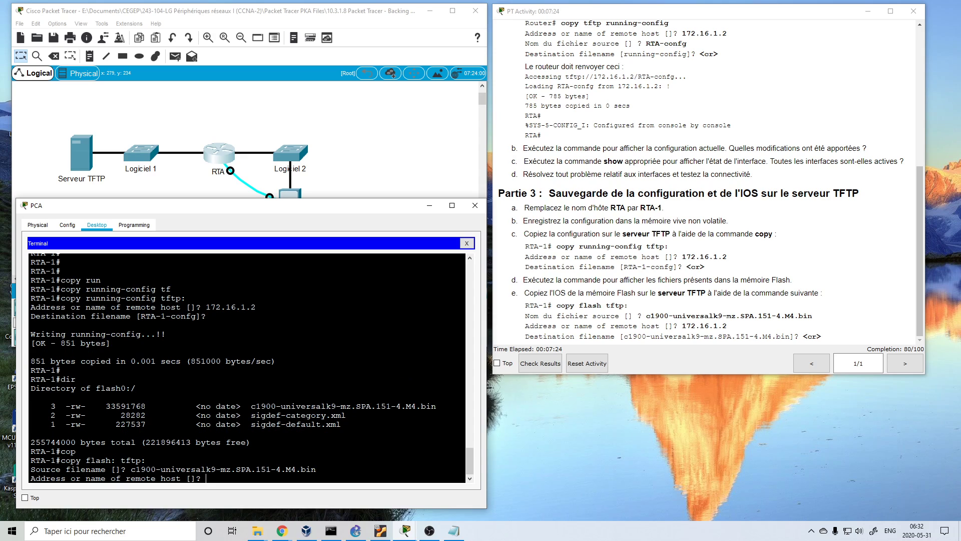
# Send the IOS image to remote host 172.16.1.2, accepting the default destination filename.
pyautogui.write('72.16.1.2')
pyautogui.press('Return')
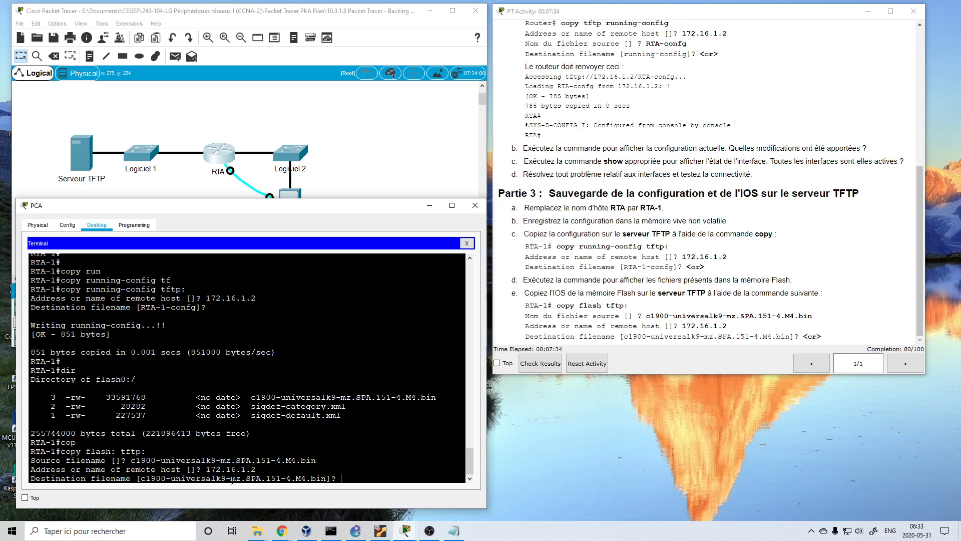
pyautogui.press('Return')
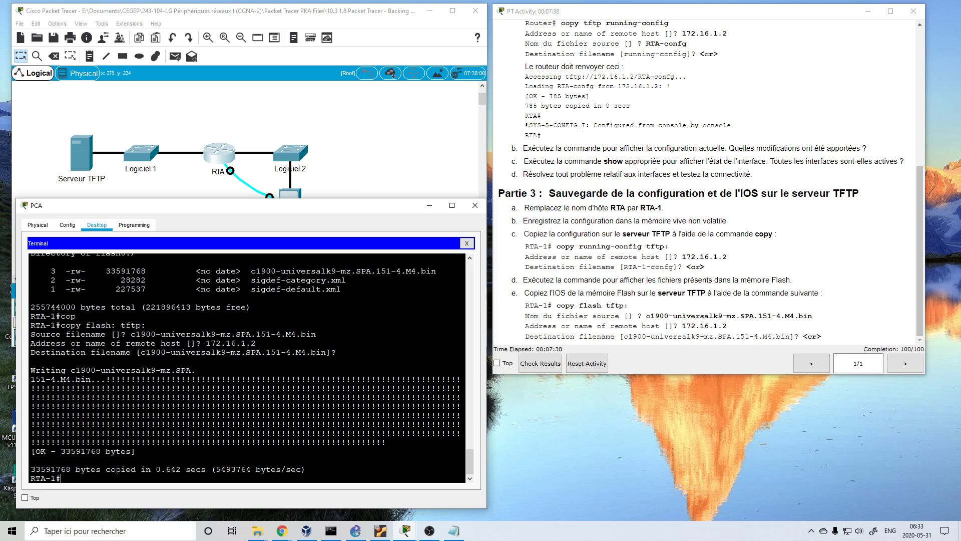
pyautogui.press('Return')
pyautogui.press('Return')
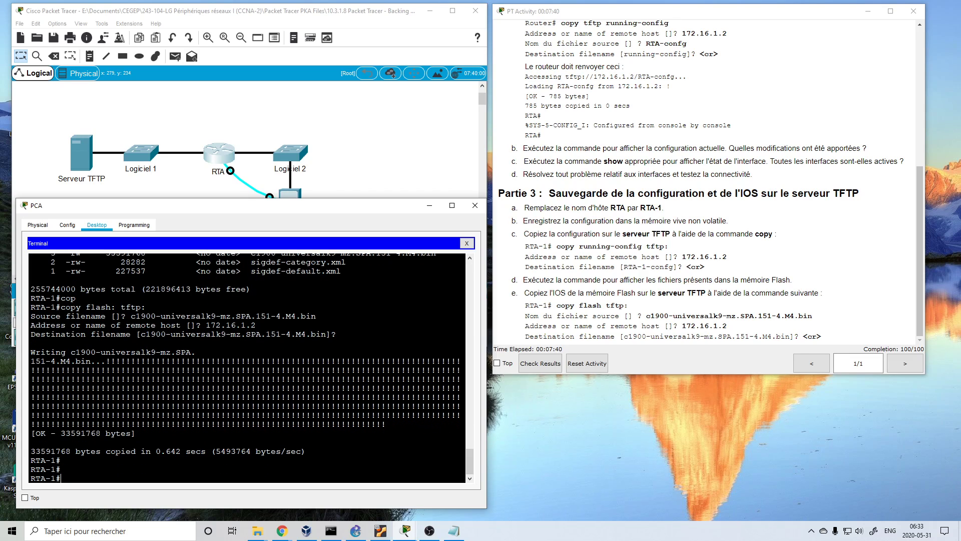
# Open Serveur TFTP's TFTP service in an enlarged window and examine its file list for the backed-up files.
pyautogui.click(83, 165)
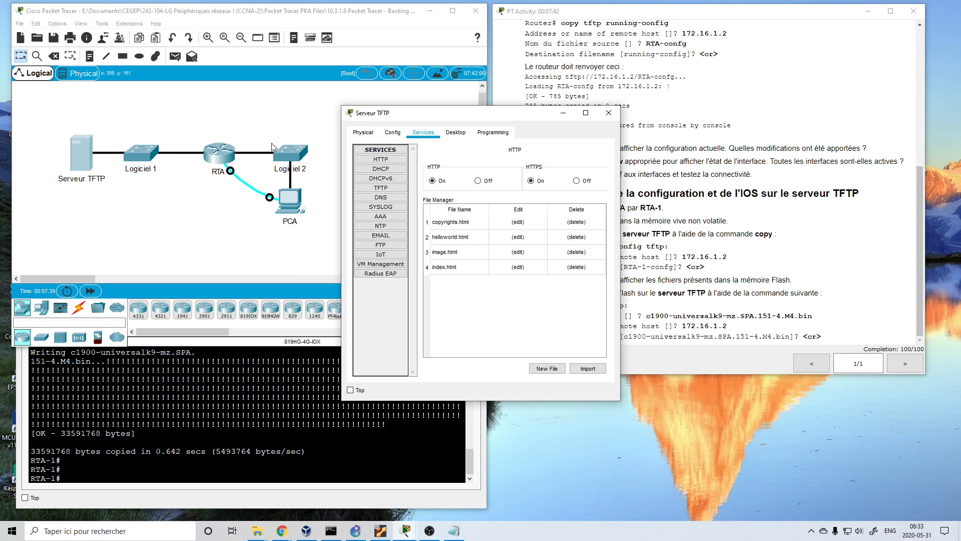
pyautogui.moveTo(406, 114); pyautogui.dragTo(426, 79)
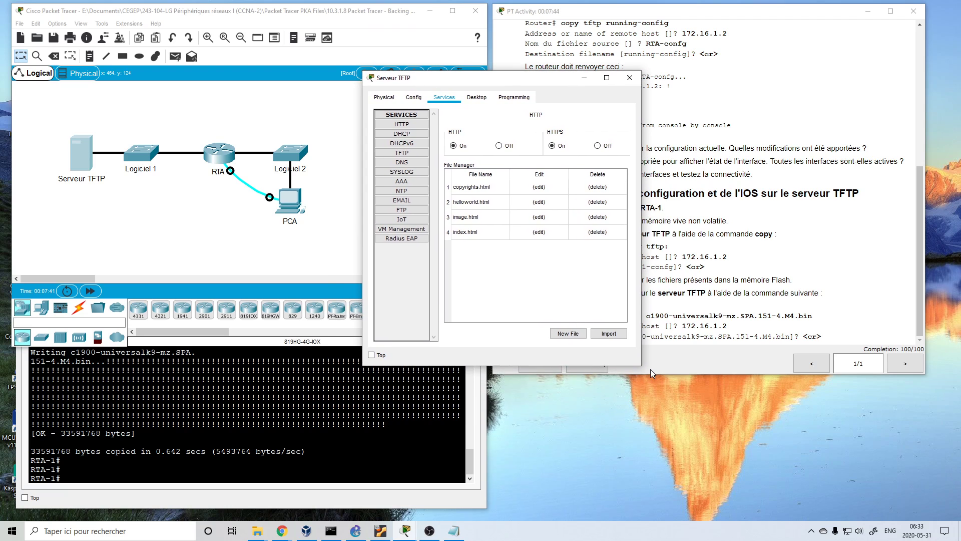
pyautogui.moveTo(642, 365); pyautogui.dragTo(865, 417)
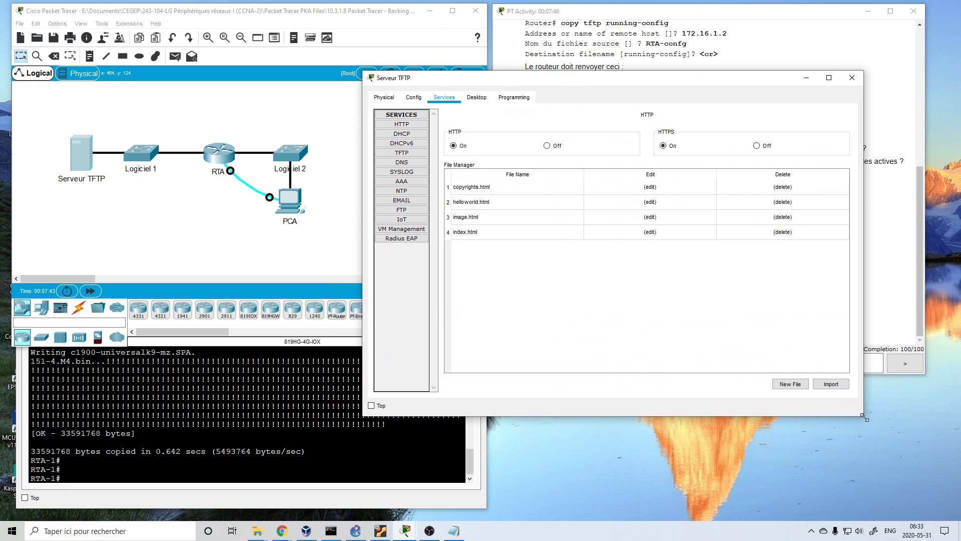
pyautogui.click(403, 153)
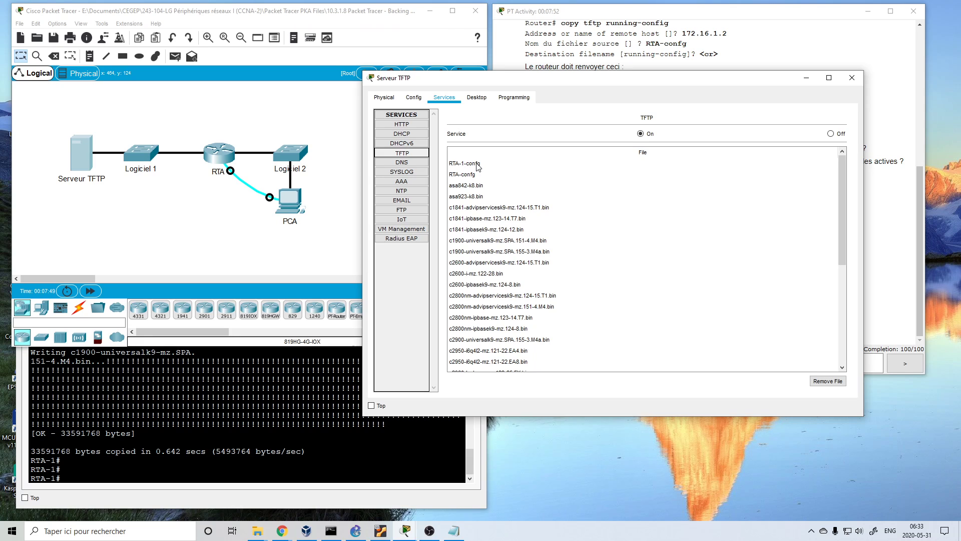
pyautogui.scroll(-5, 484, 166)
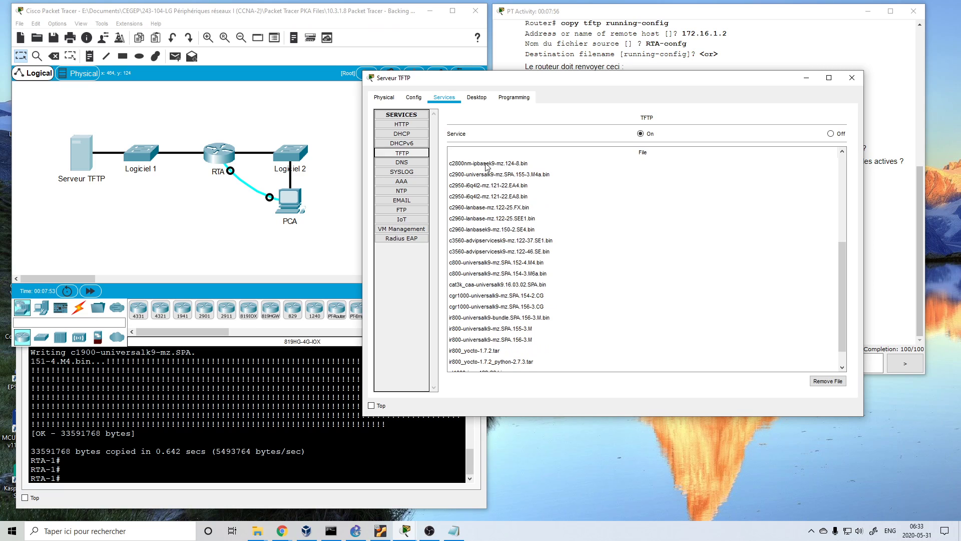
pyautogui.scroll(3, 486, 166)
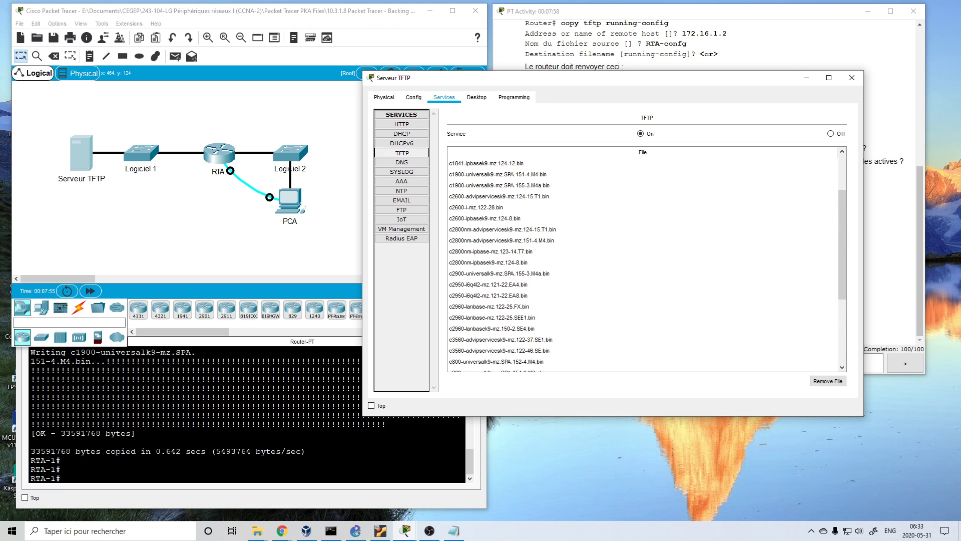
# Compare the copy output in PCA's terminal with the TFTP server's file list, and close the server window.
pyautogui.click(31, 442)
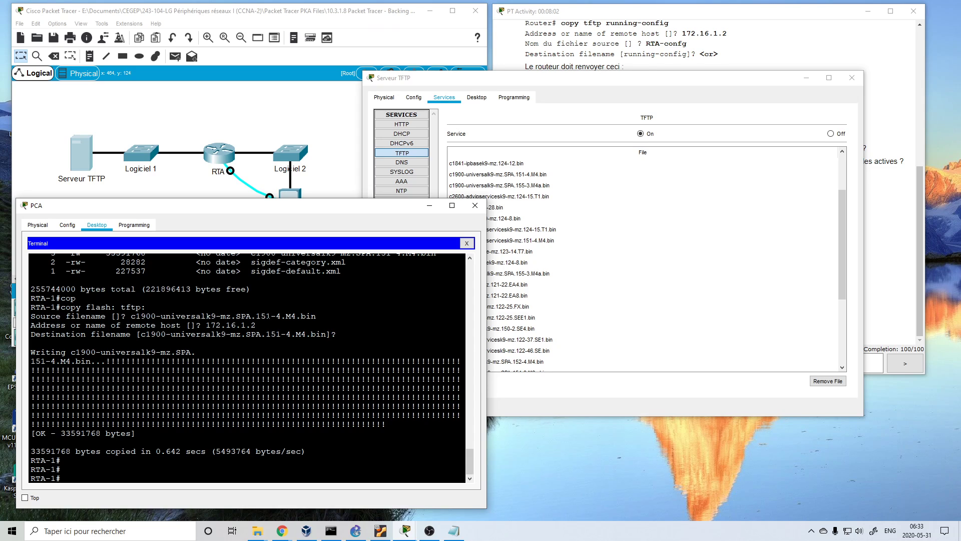
pyautogui.click(528, 197)
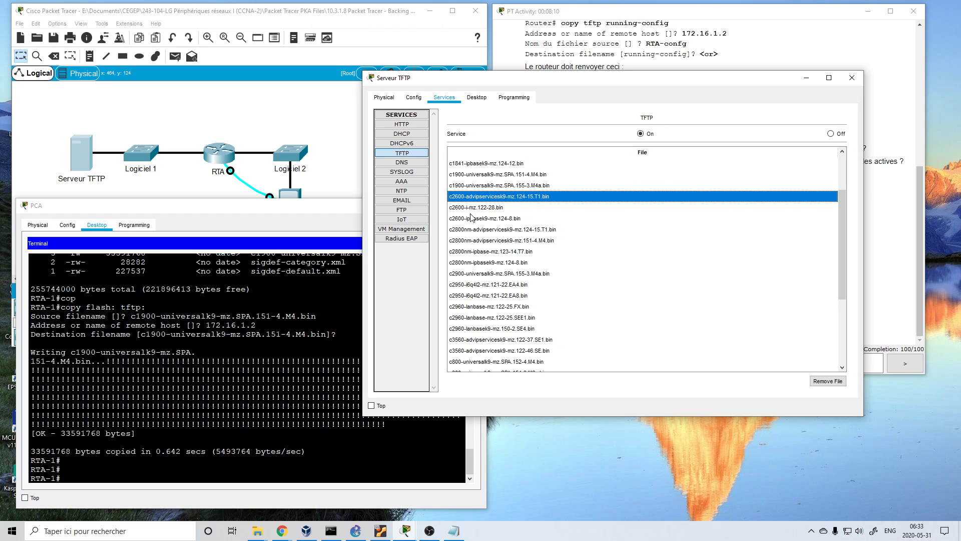
pyautogui.scroll(2, 481, 230)
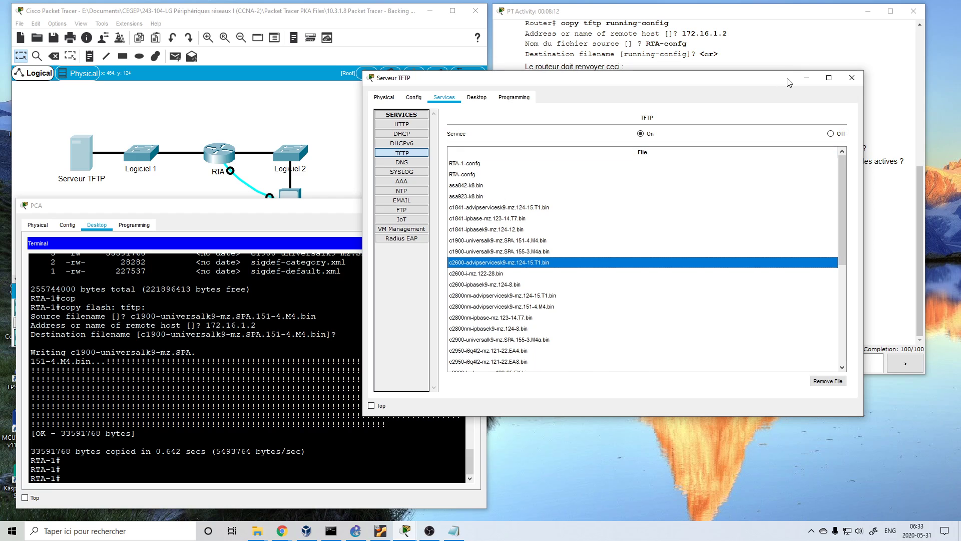
pyautogui.click(852, 78)
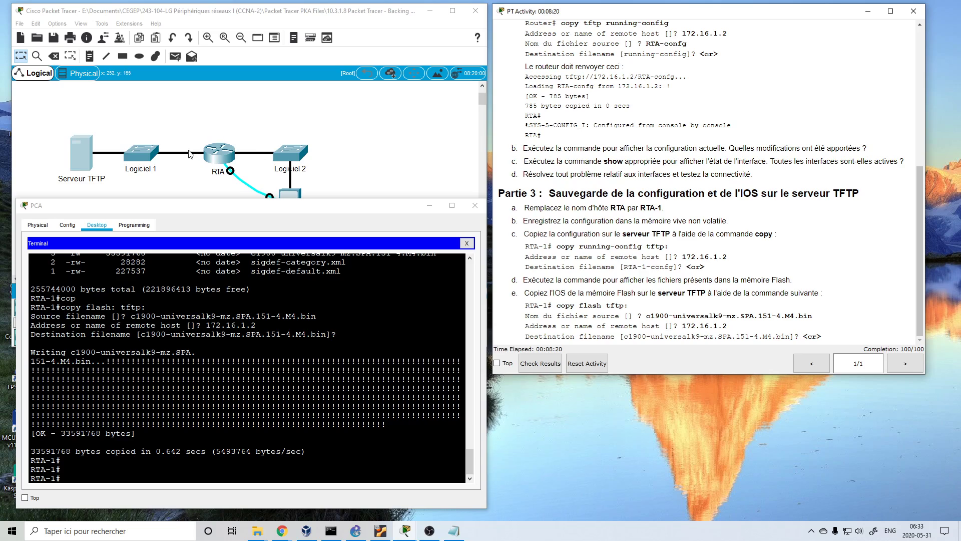
# Bring the network topology back to the front and review the activity instructions from Partie 1 onward.
pyautogui.click(273, 332)
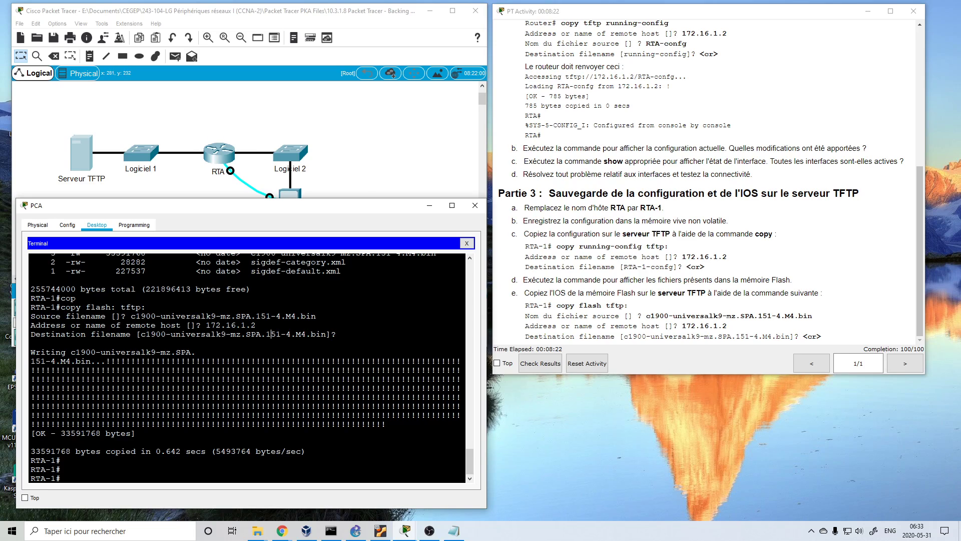
pyautogui.click(372, 147)
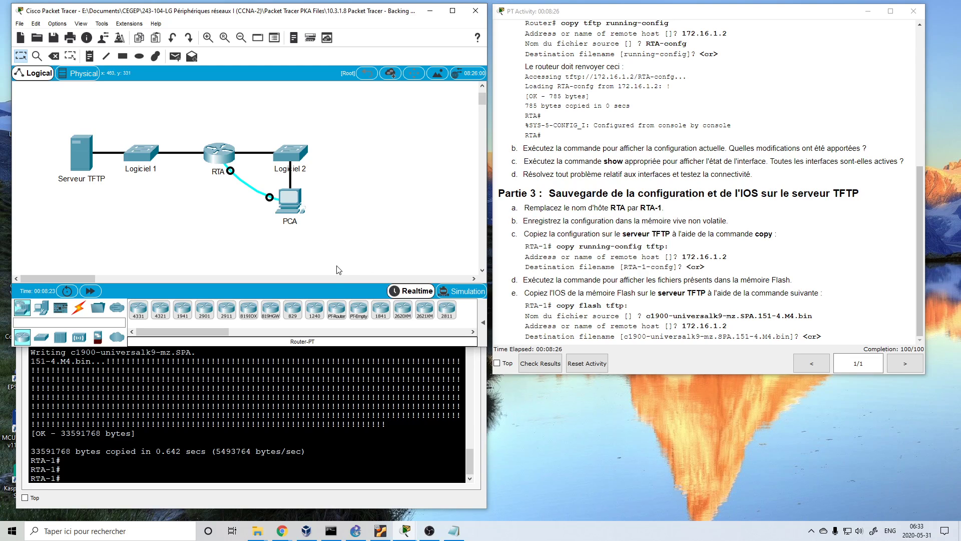
pyautogui.scroll(2, 347, 262)
pyautogui.scroll(-2, 411, 253)
pyautogui.scroll(5, 591, 228)
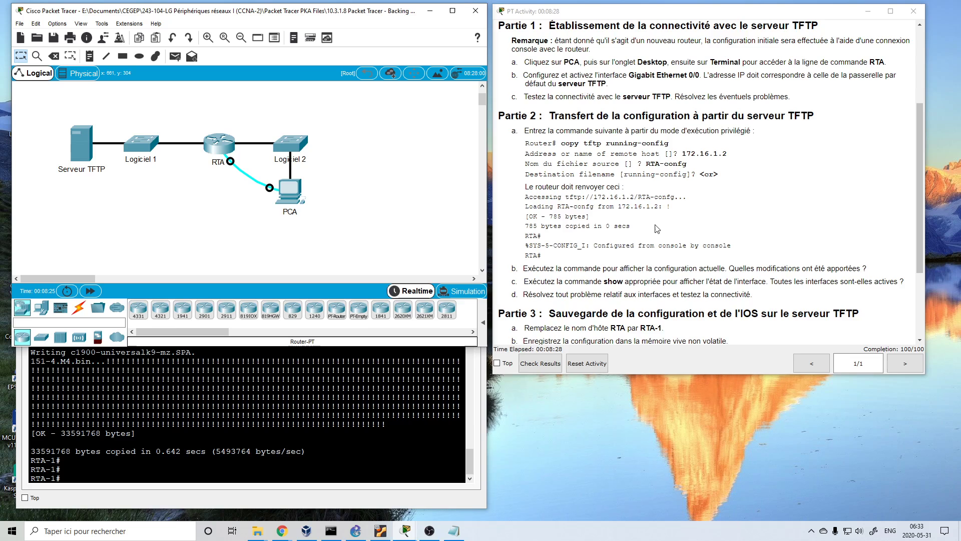